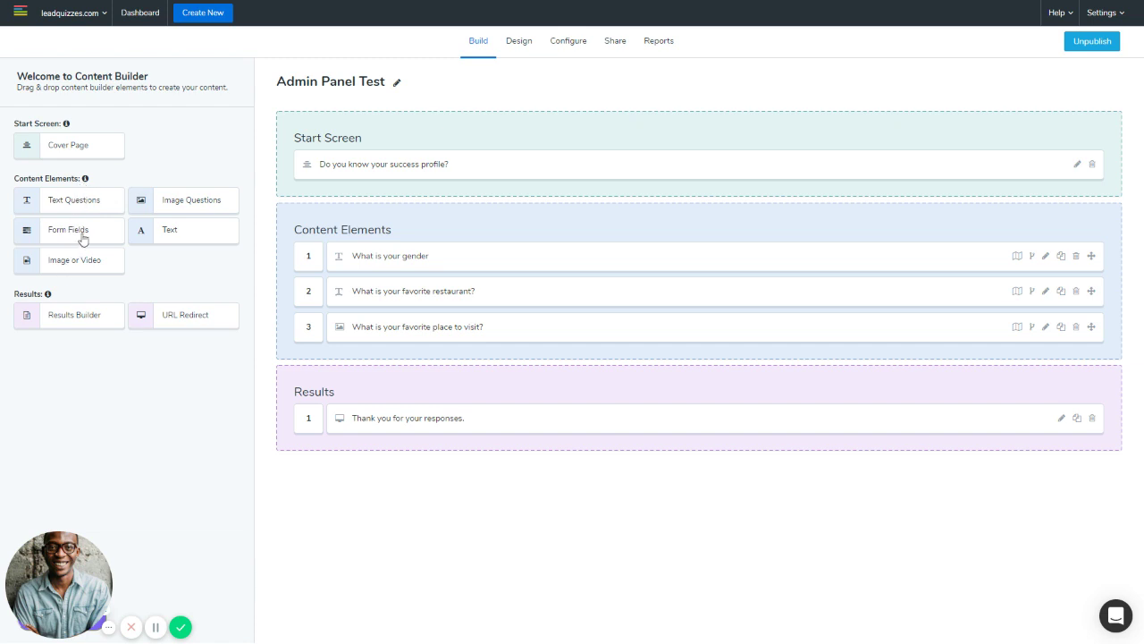
Add a form to the content elements with a header titled "Fill in the information below to get your result!" and save the header
{"action": "left_click_drag", "start_coordinate": [66, 234], "coordinate": [355, 348]}
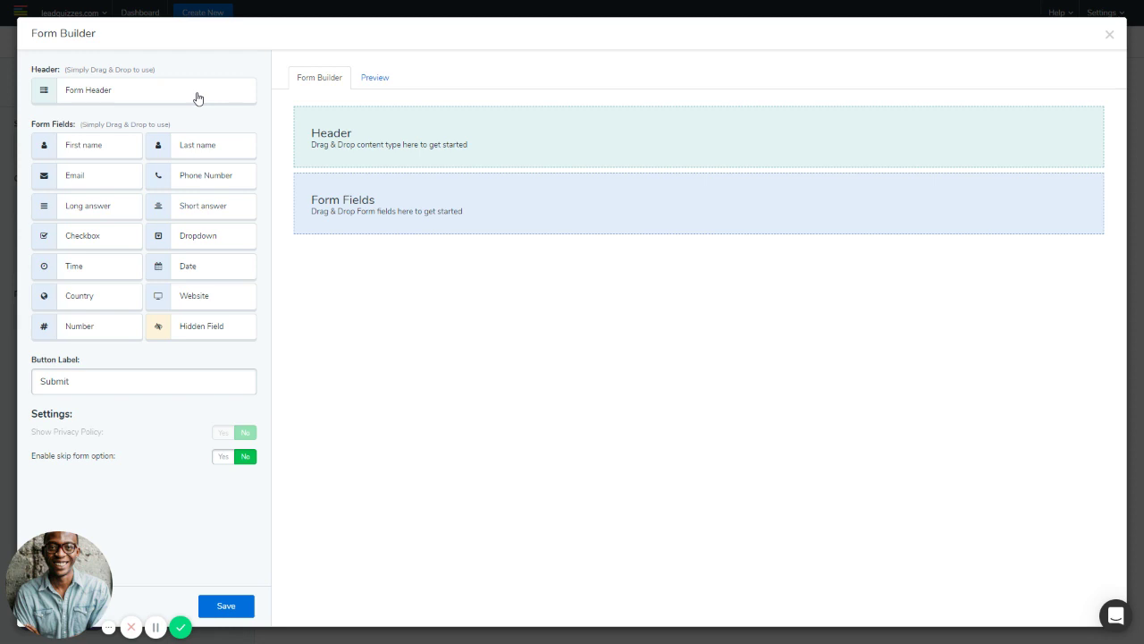
{"action": "left_click_drag", "start_coordinate": [169, 95], "coordinate": [462, 151]}
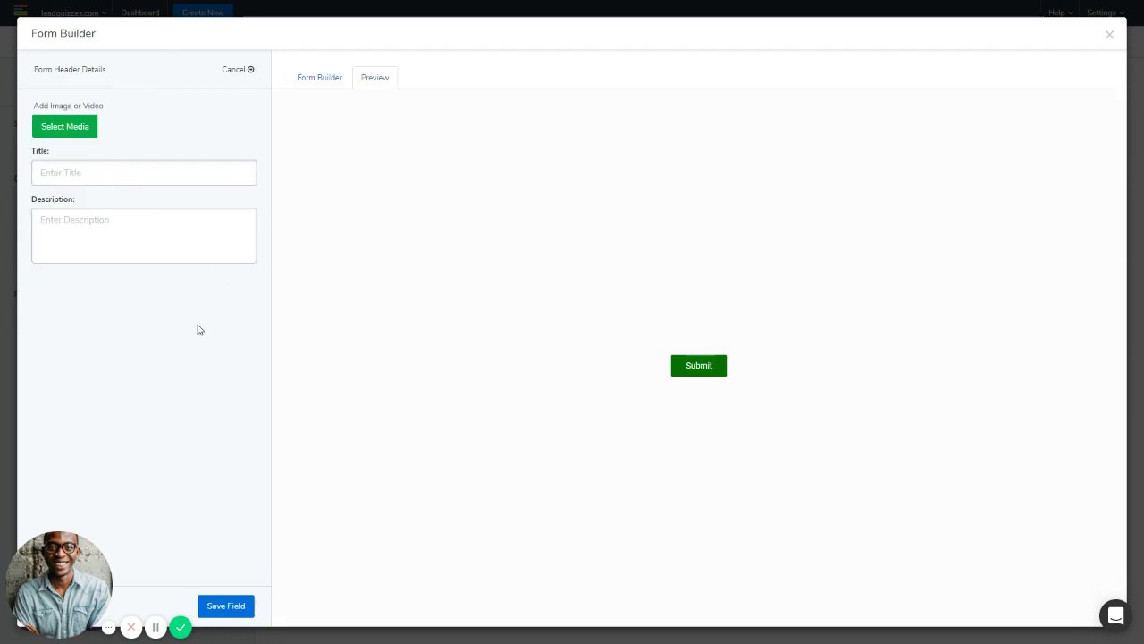
{"action": "left_click", "coordinate": [211, 182]}
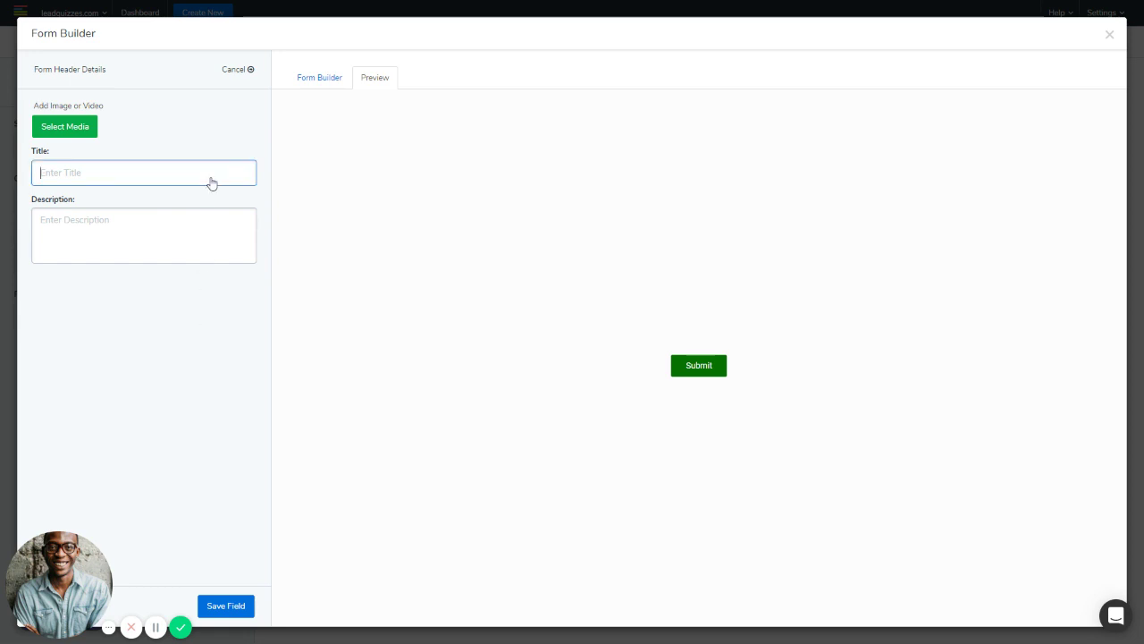
{"action": "left_click", "coordinate": [168, 236]}
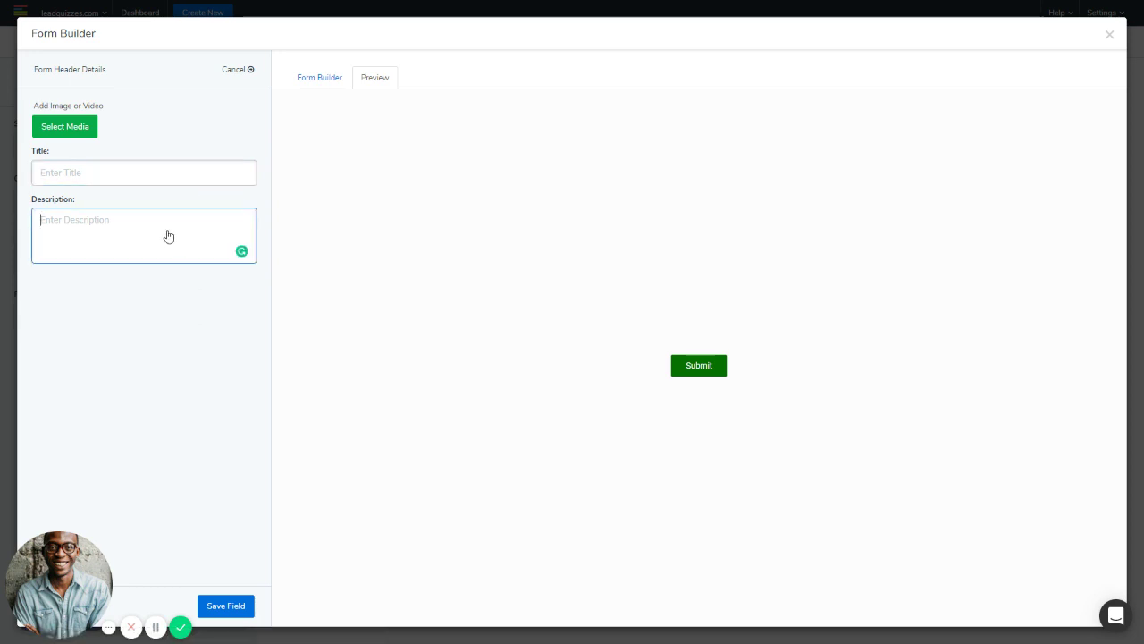
{"action": "left_click", "coordinate": [197, 179]}
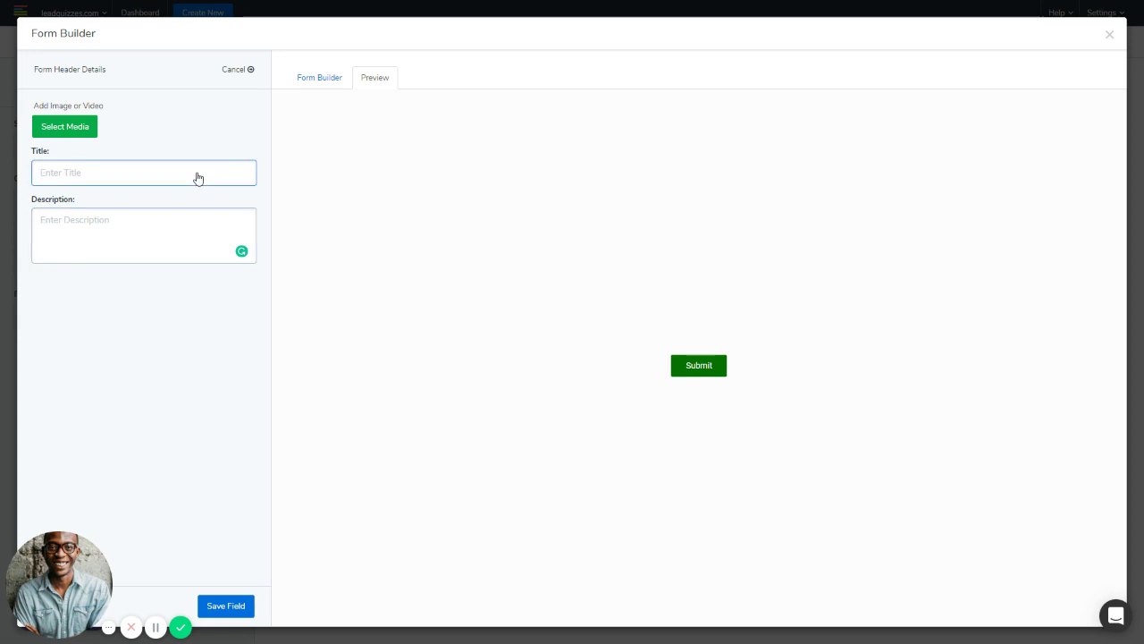
{"action": "type", "text": "Fill in"}
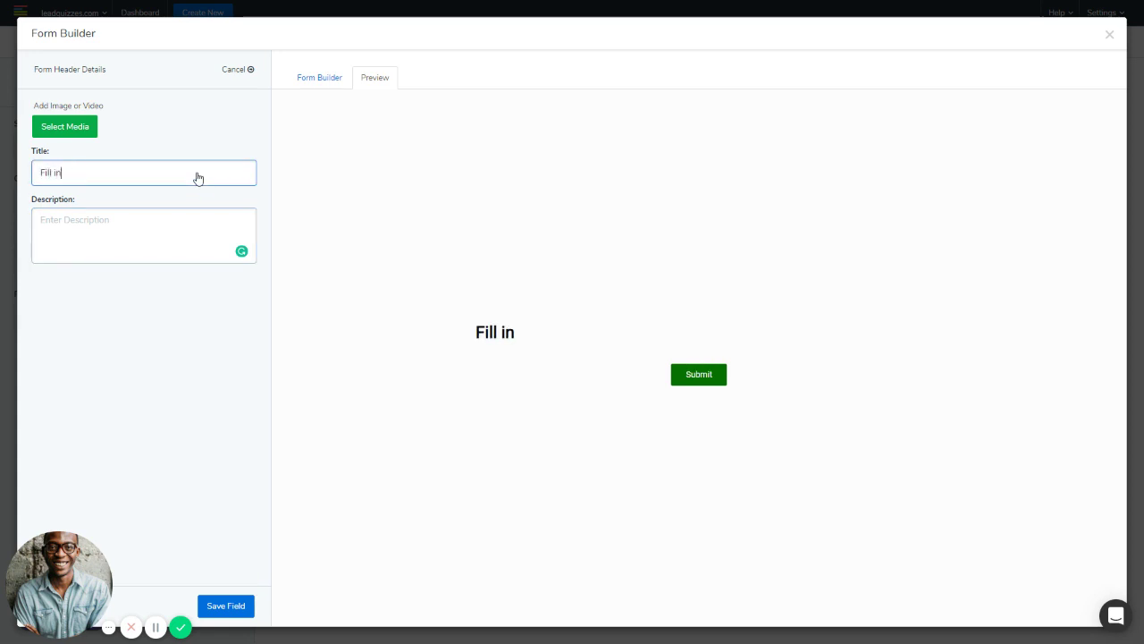
{"action": "type", "text": " the information below t"}
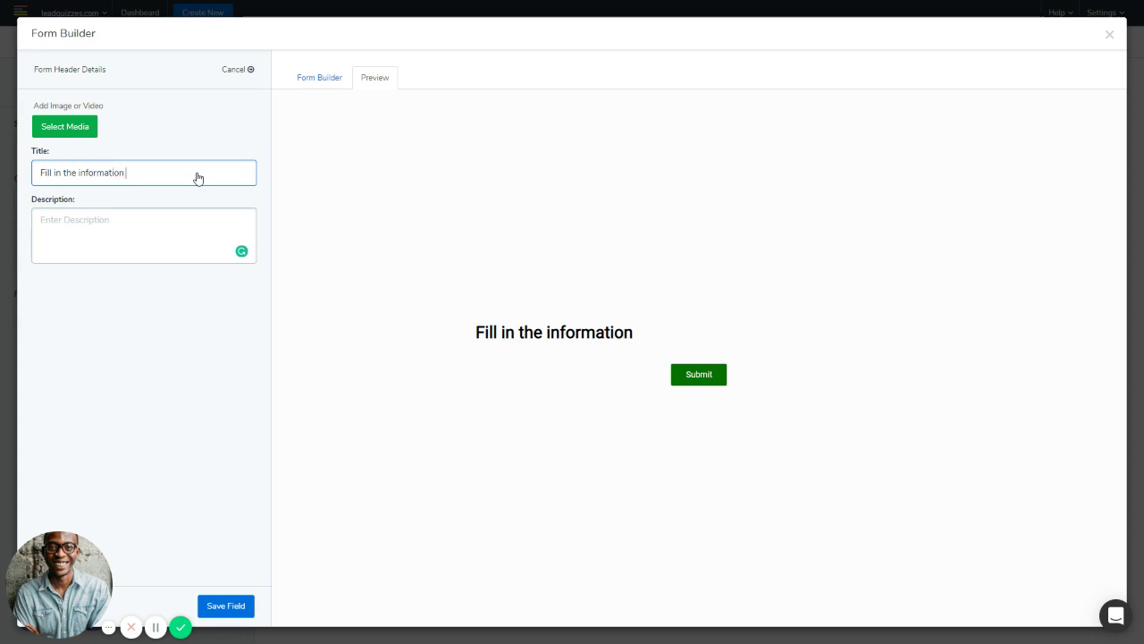
{"action": "type", "text": "o"}
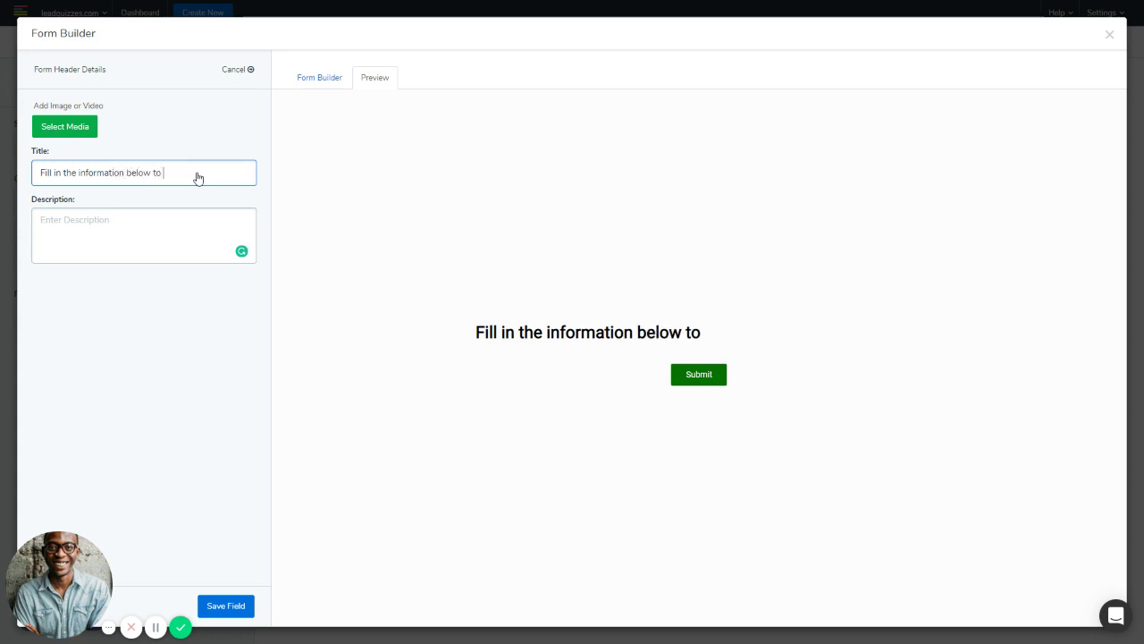
{"action": "type", "text": " get your re"}
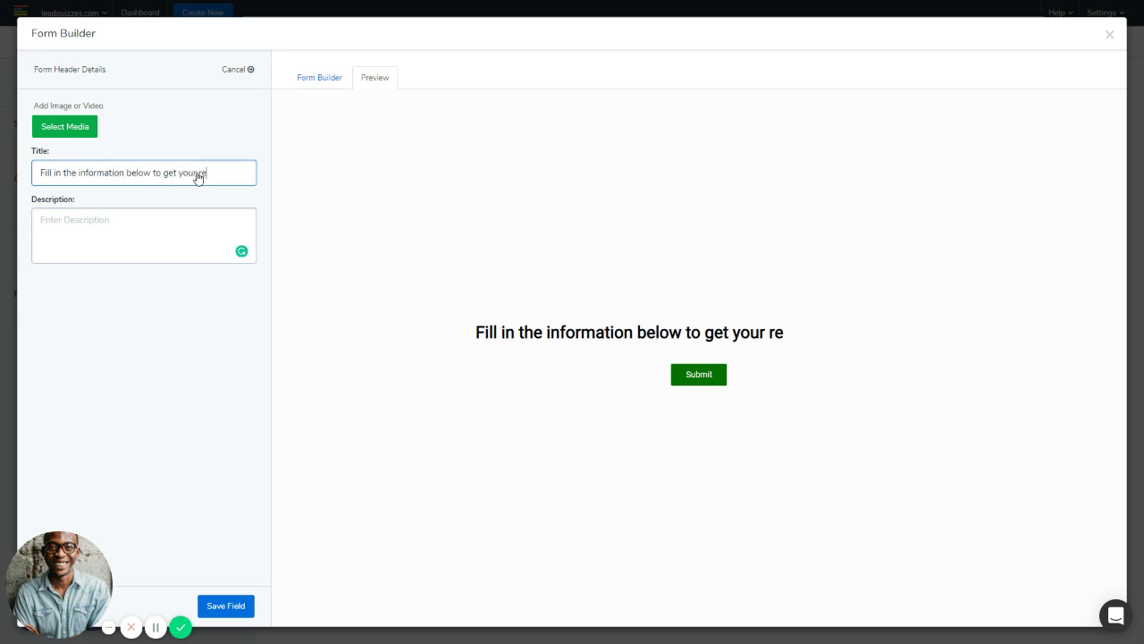
{"action": "type", "text": "sult!"}
{"action": "left_click", "coordinate": [223, 613]}
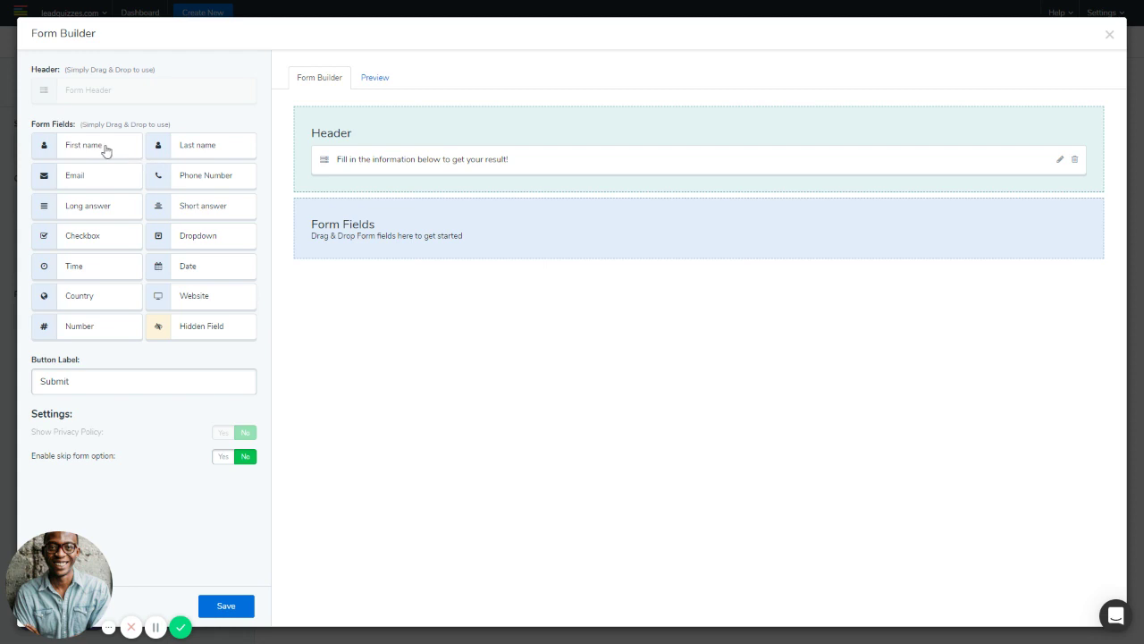
Add a required First name field to the form with the placeholder "GIVE YOUR FIRST NAME"
{"action": "left_click_drag", "start_coordinate": [105, 151], "coordinate": [393, 230]}
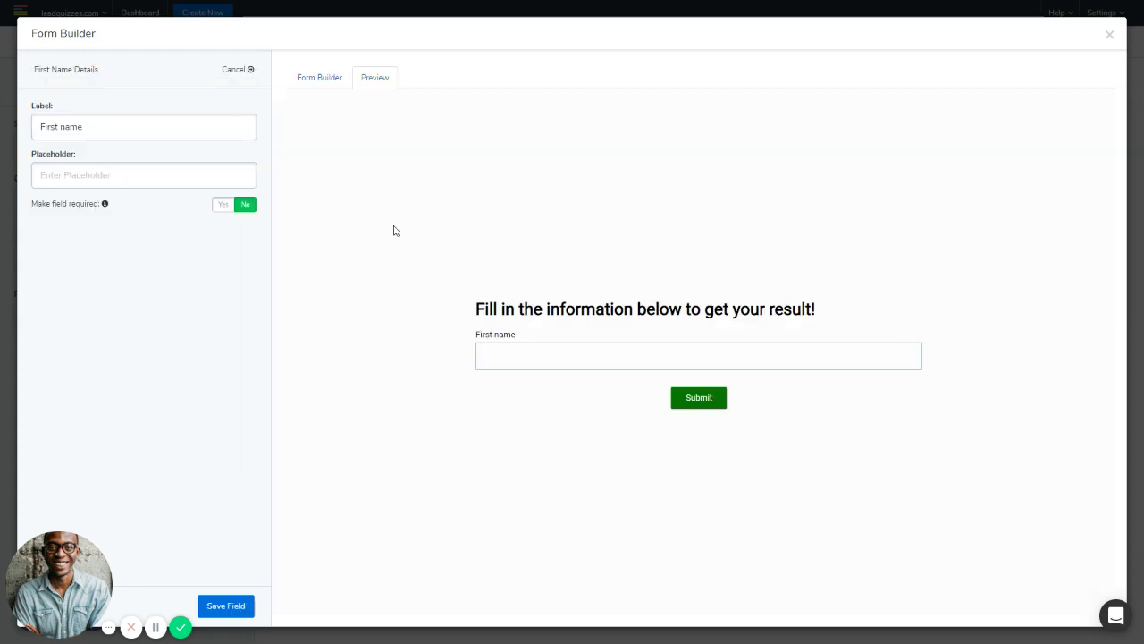
{"action": "triple_click", "coordinate": [104, 132]}
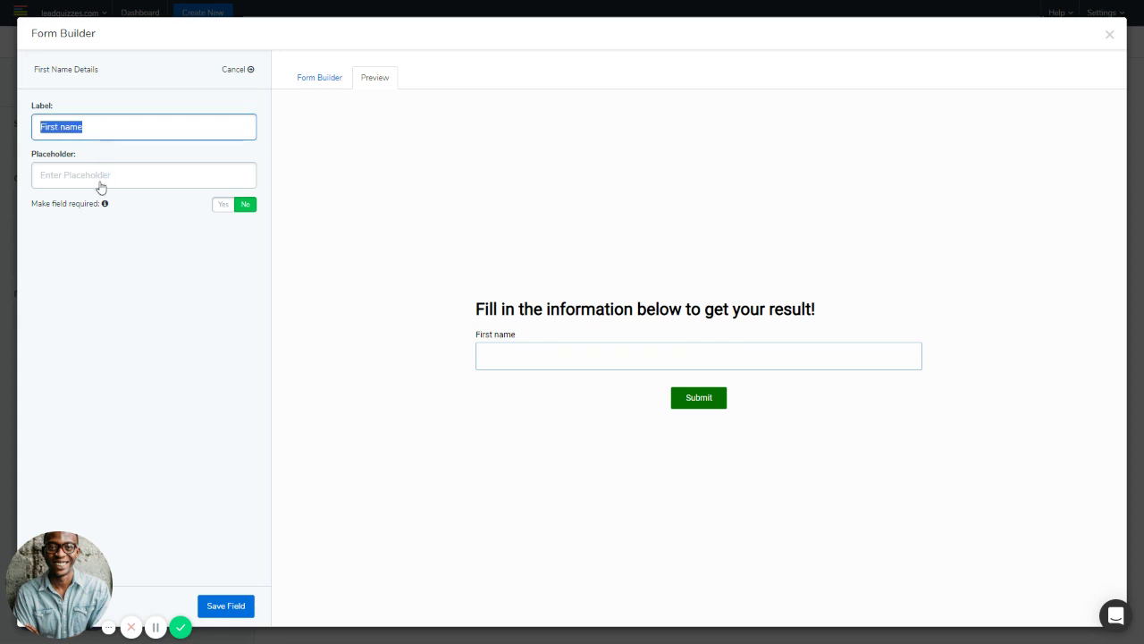
{"action": "left_click", "coordinate": [101, 175]}
{"action": "type", "text": "G"}
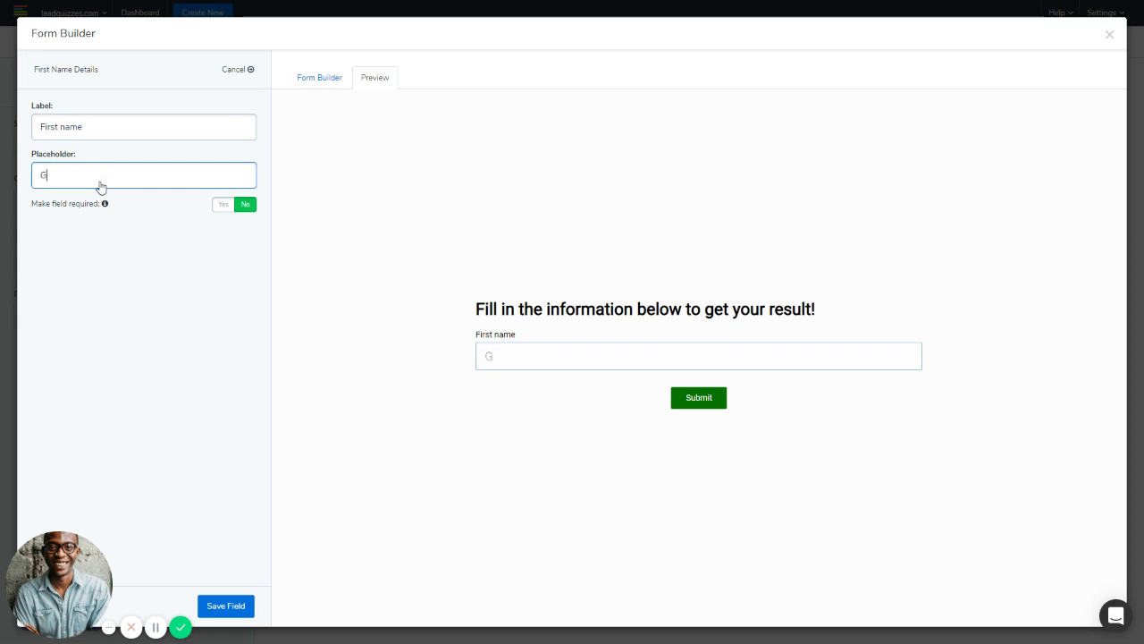
{"action": "type", "text": "IVE YOUR FIRST NAME"}
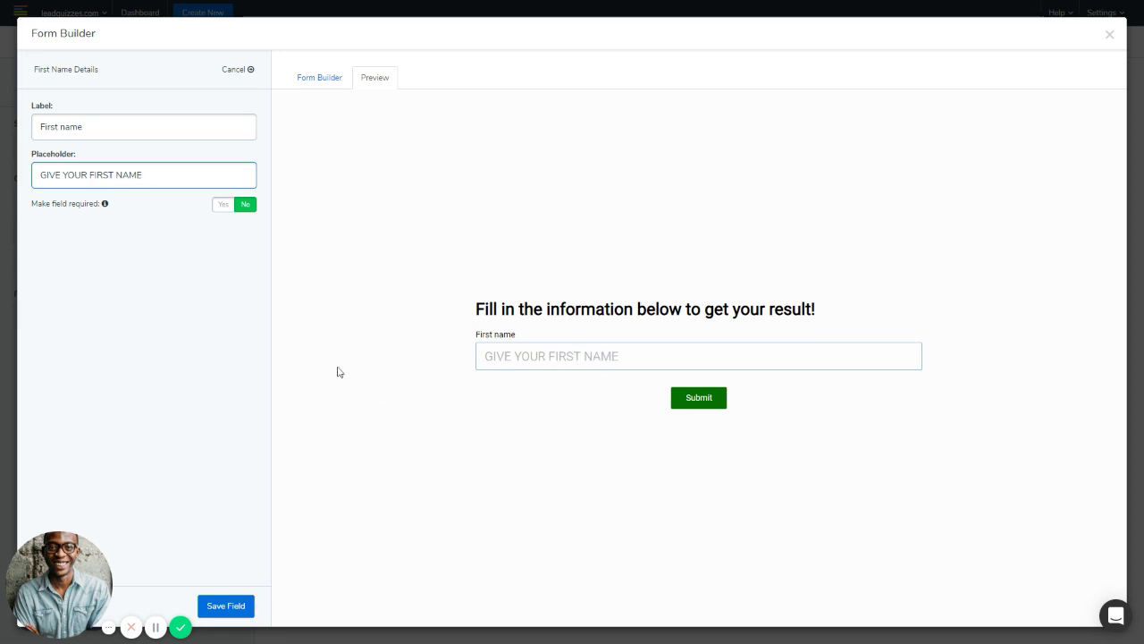
{"action": "left_click", "coordinate": [219, 209]}
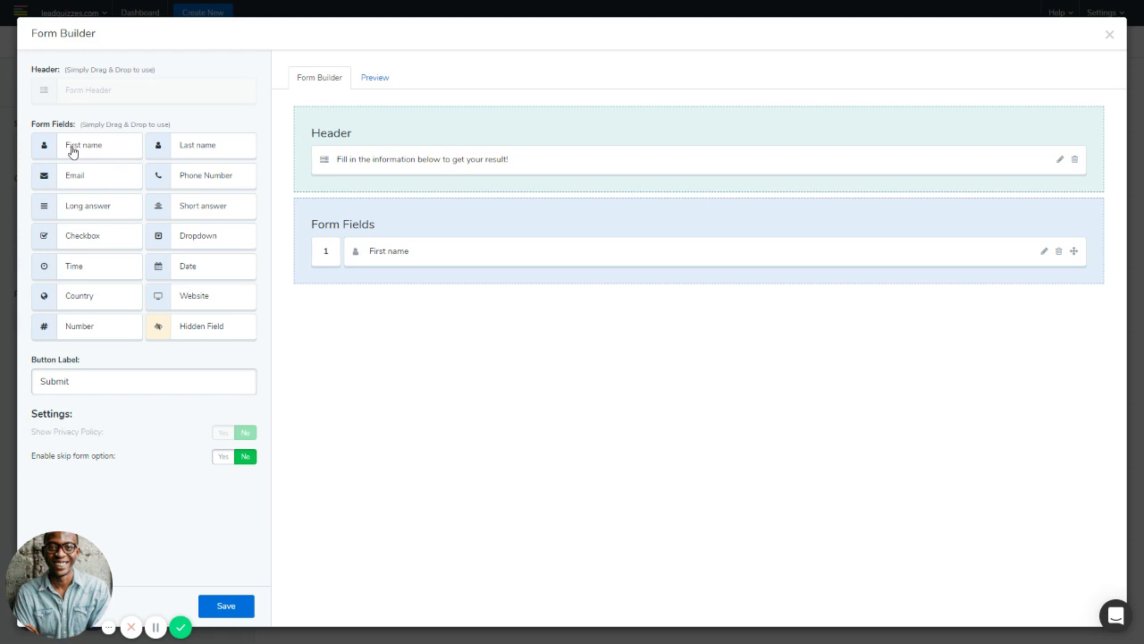
Add another first name field below the existing one, relabel it "Middle name", and save it
{"action": "left_click_drag", "start_coordinate": [71, 151], "coordinate": [350, 260]}
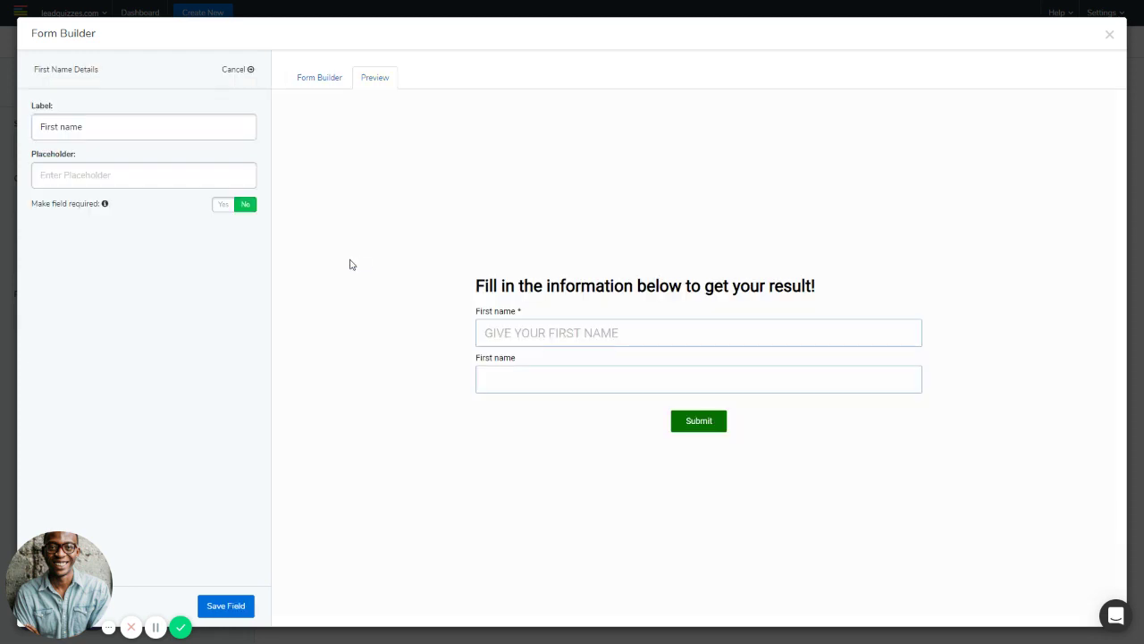
{"action": "double_click", "coordinate": [48, 132]}
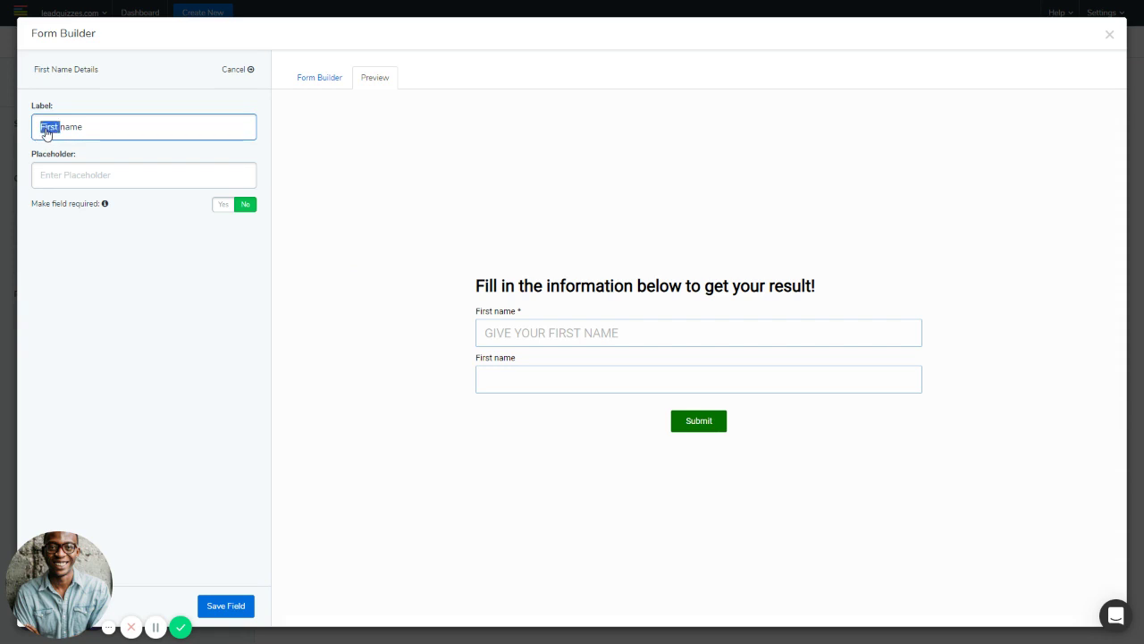
{"action": "type", "text": "Middle"}
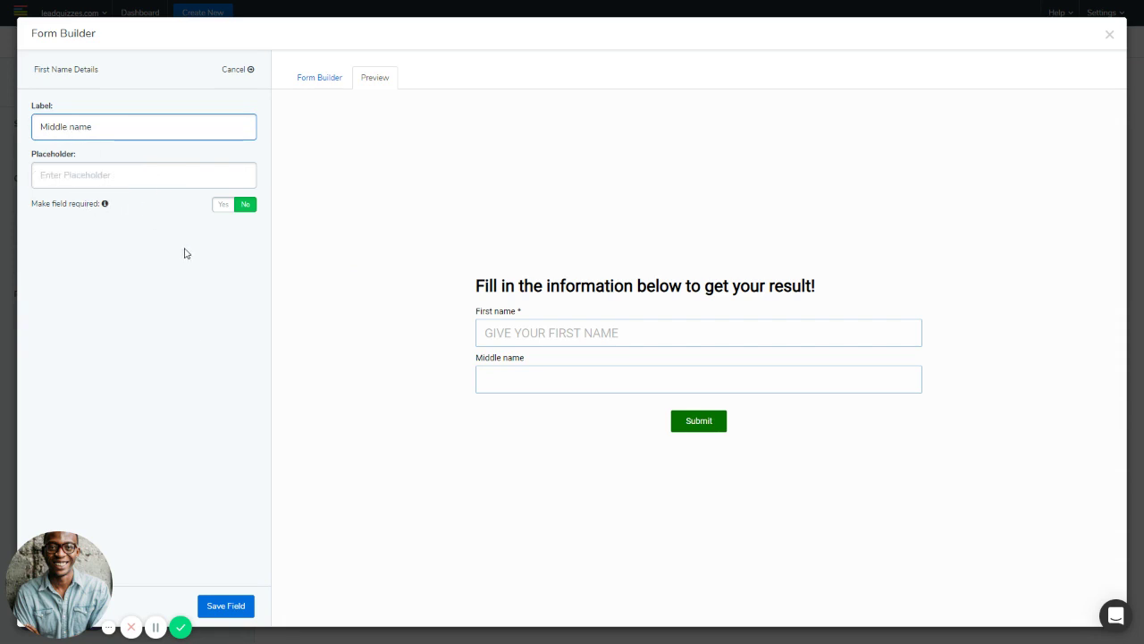
{"action": "left_click", "coordinate": [234, 610]}
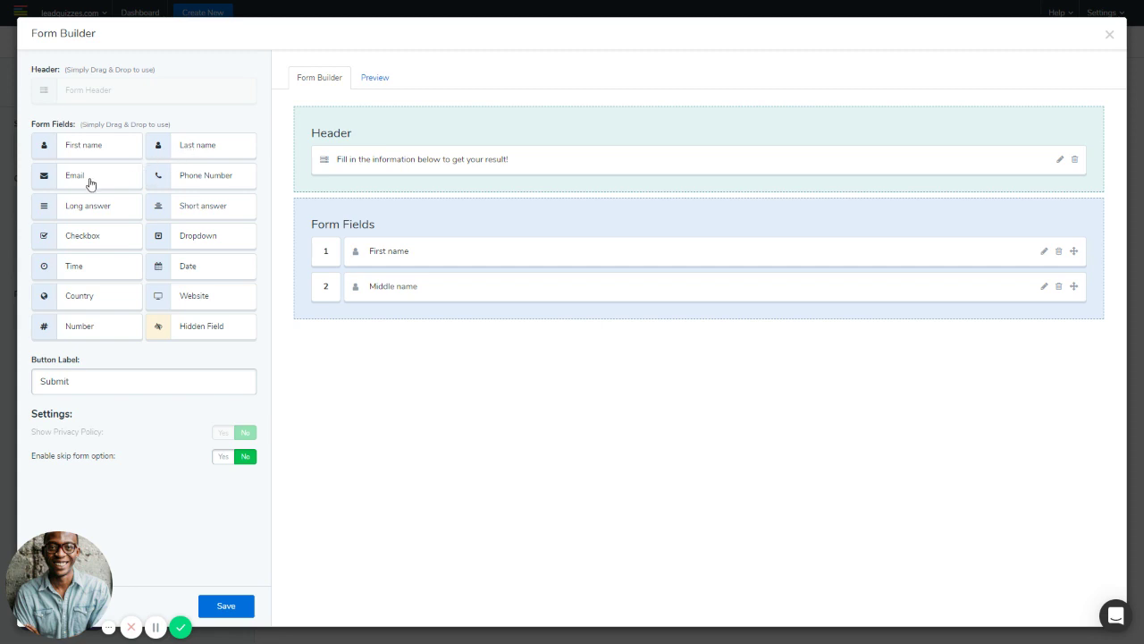
Add two email address fields below Middle name, making the second one the lead email field
{"action": "left_click_drag", "start_coordinate": [90, 183], "coordinate": [370, 313]}
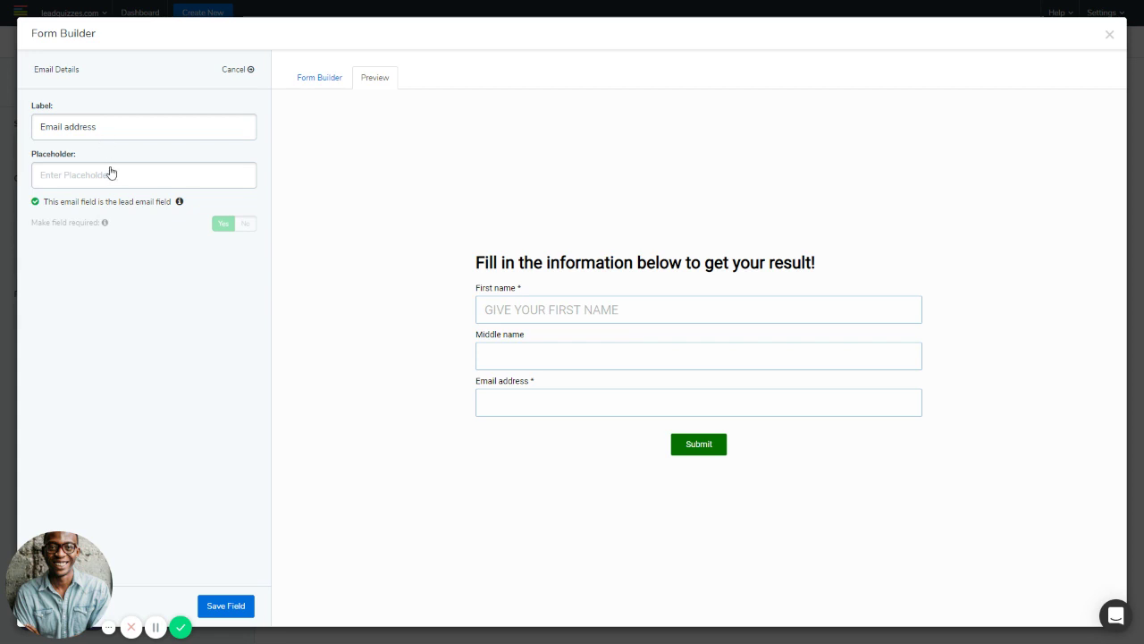
{"action": "left_click", "coordinate": [245, 617]}
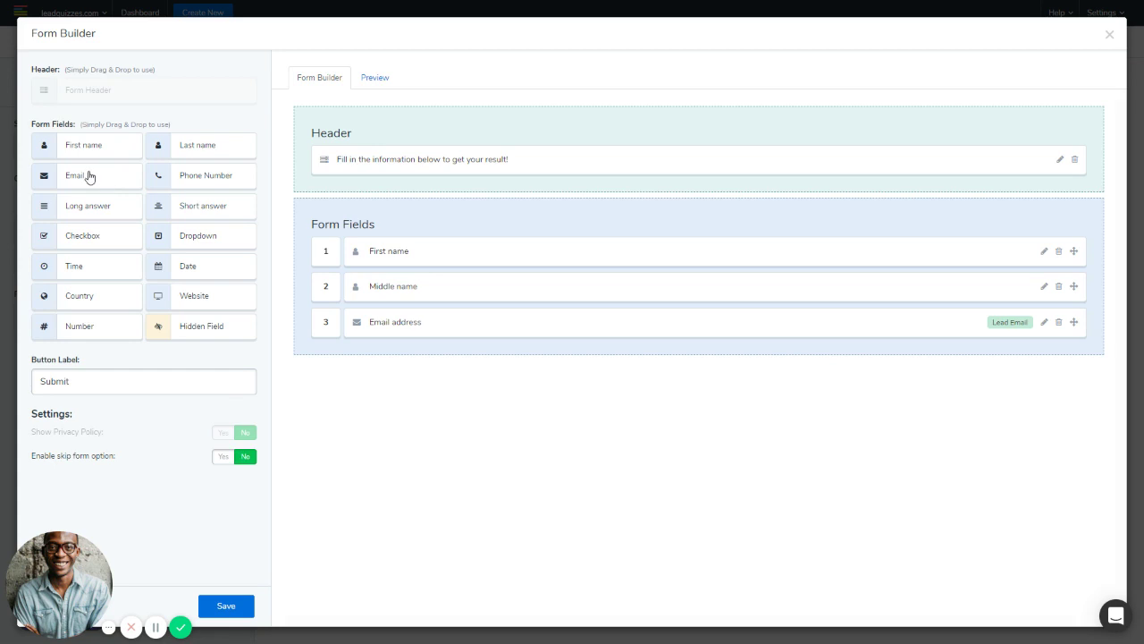
{"action": "left_click_drag", "start_coordinate": [87, 176], "coordinate": [365, 341]}
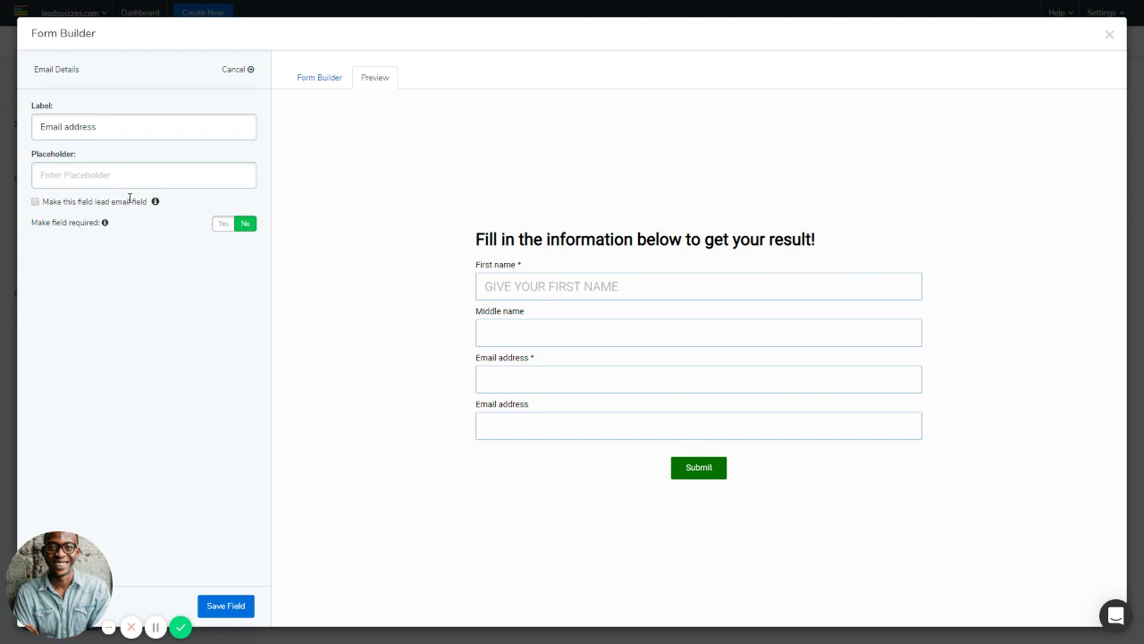
{"action": "left_click", "coordinate": [35, 202]}
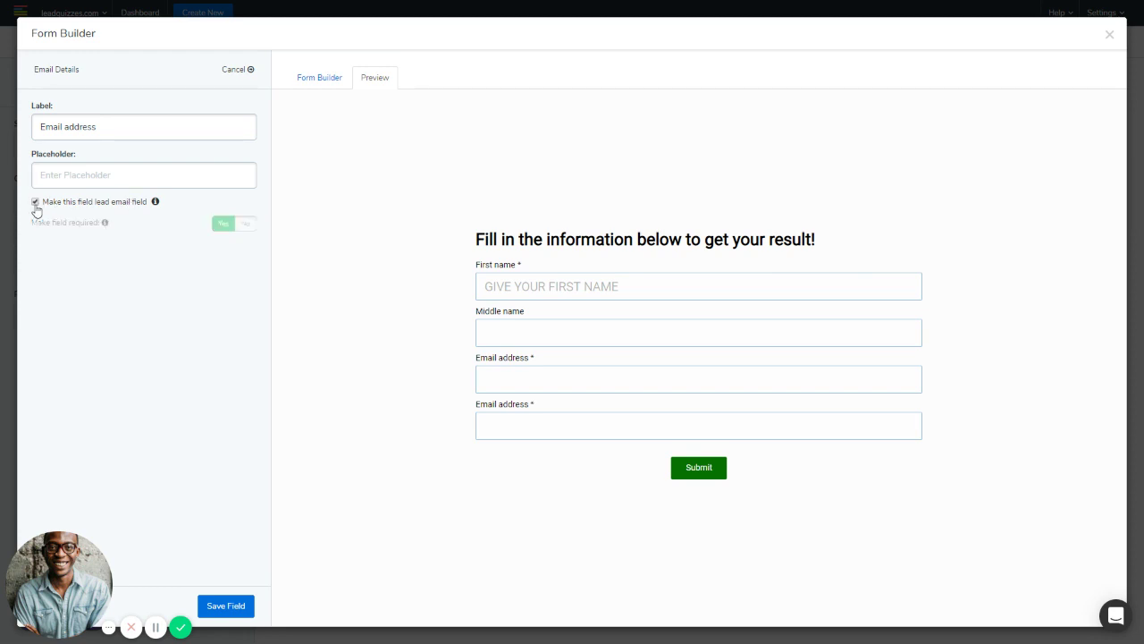
{"action": "left_click", "coordinate": [224, 608]}
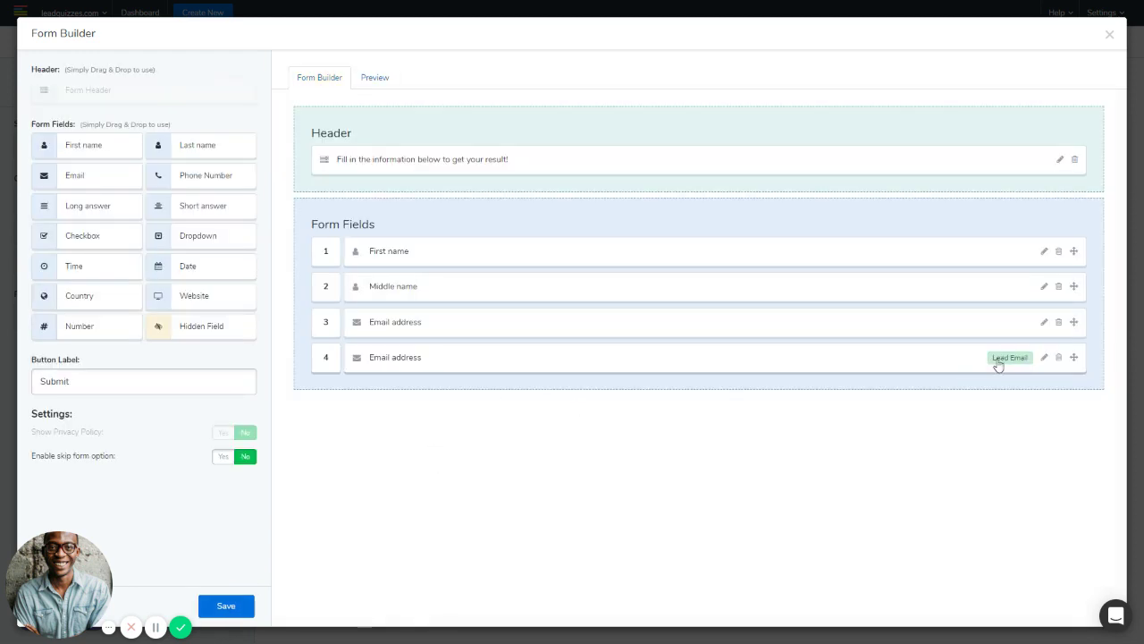
Make the first of the two email address fields the lead email field and save it
{"action": "mouse_move", "coordinate": [1013, 362]}
{"action": "left_click", "coordinate": [872, 330]}
{"action": "left_click", "coordinate": [35, 202]}
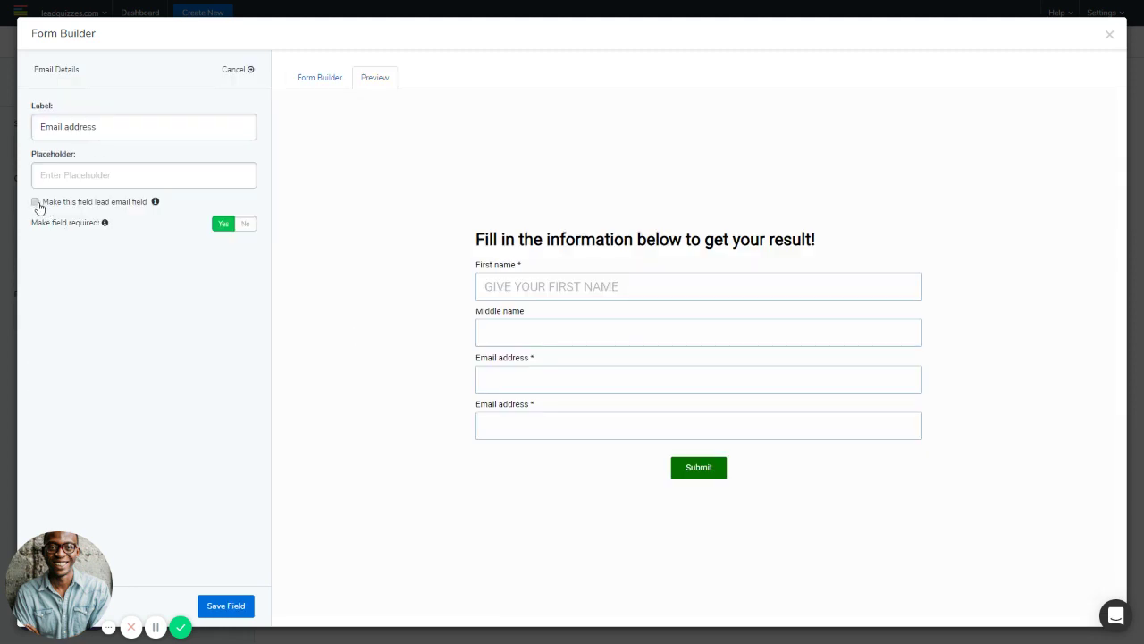
{"action": "left_click", "coordinate": [244, 605]}
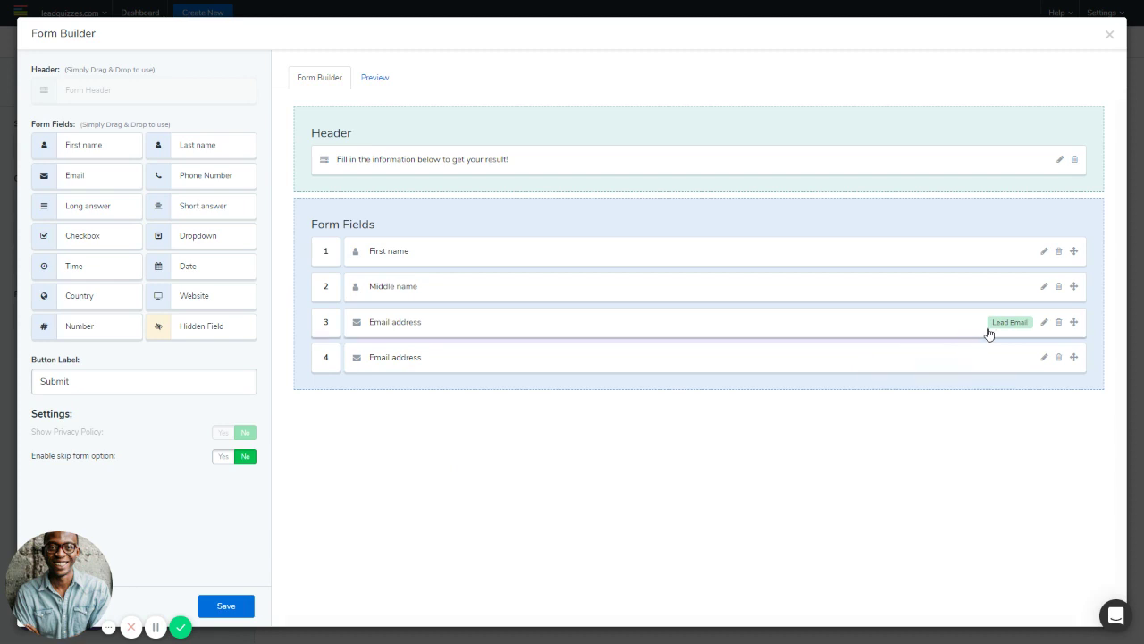
{"action": "mouse_move", "coordinate": [1005, 330]}
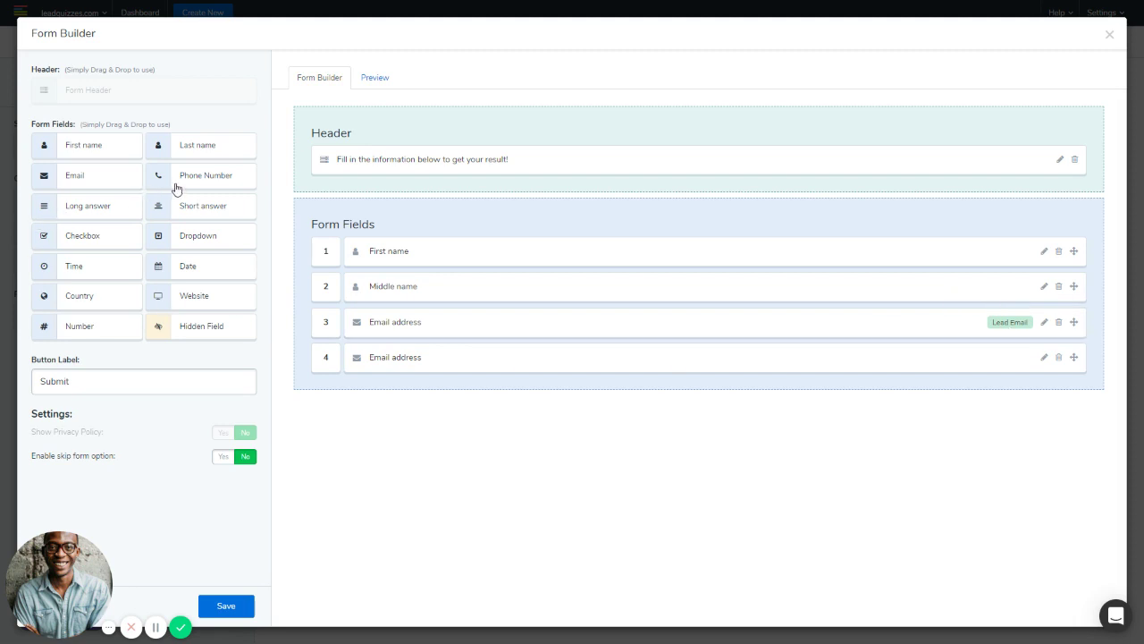
Add a Phone number field with country code enabled, limit it to United States: +1, and try that code in the preview
{"action": "left_click_drag", "start_coordinate": [177, 190], "coordinate": [365, 384]}
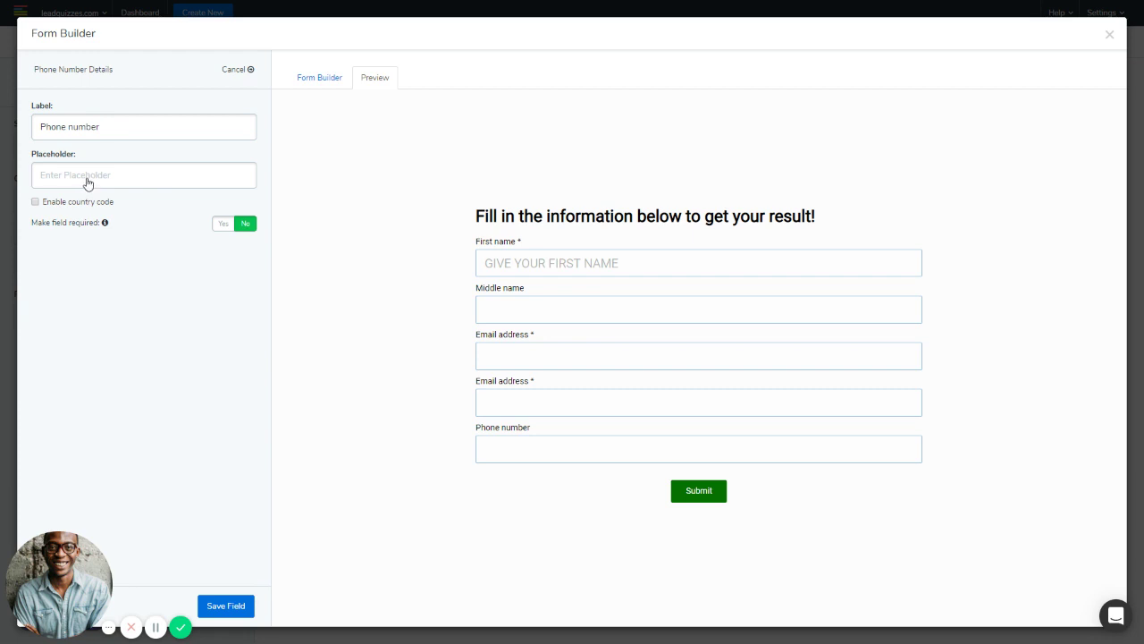
{"action": "left_click", "coordinate": [35, 203]}
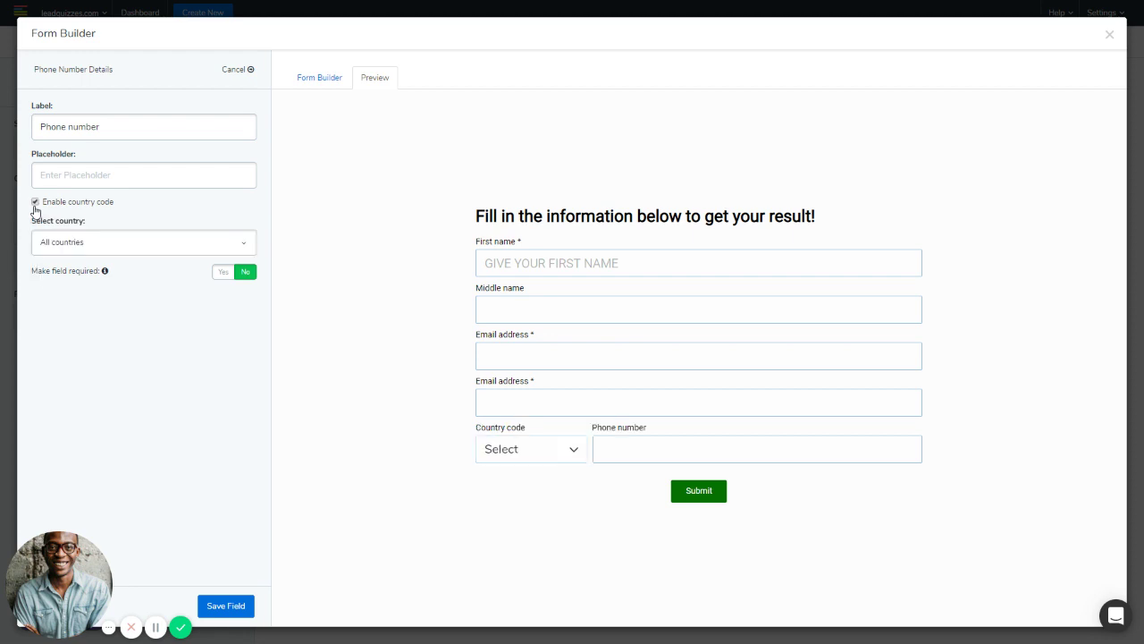
{"action": "left_click", "coordinate": [112, 254]}
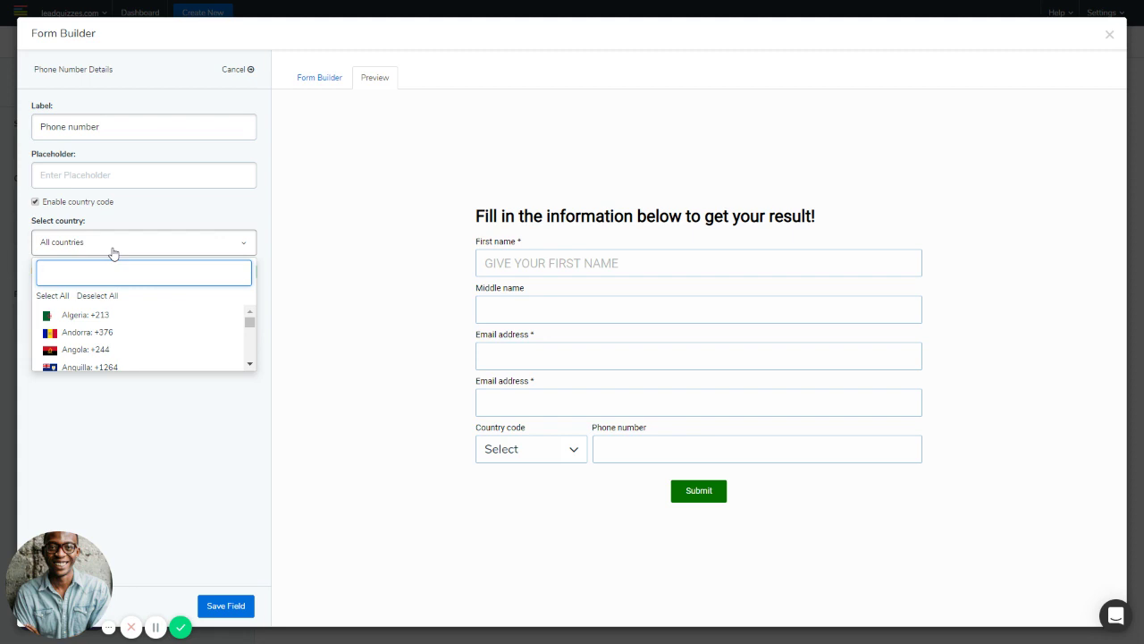
{"action": "type", "text": "Unites"}
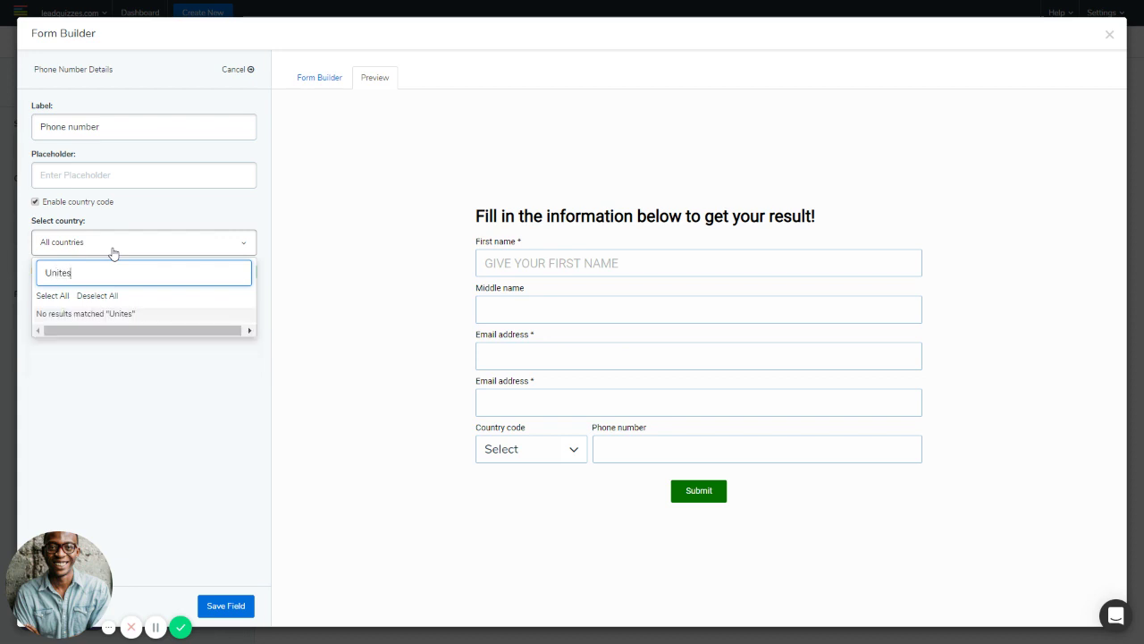
{"action": "key", "text": "BackSpace"}
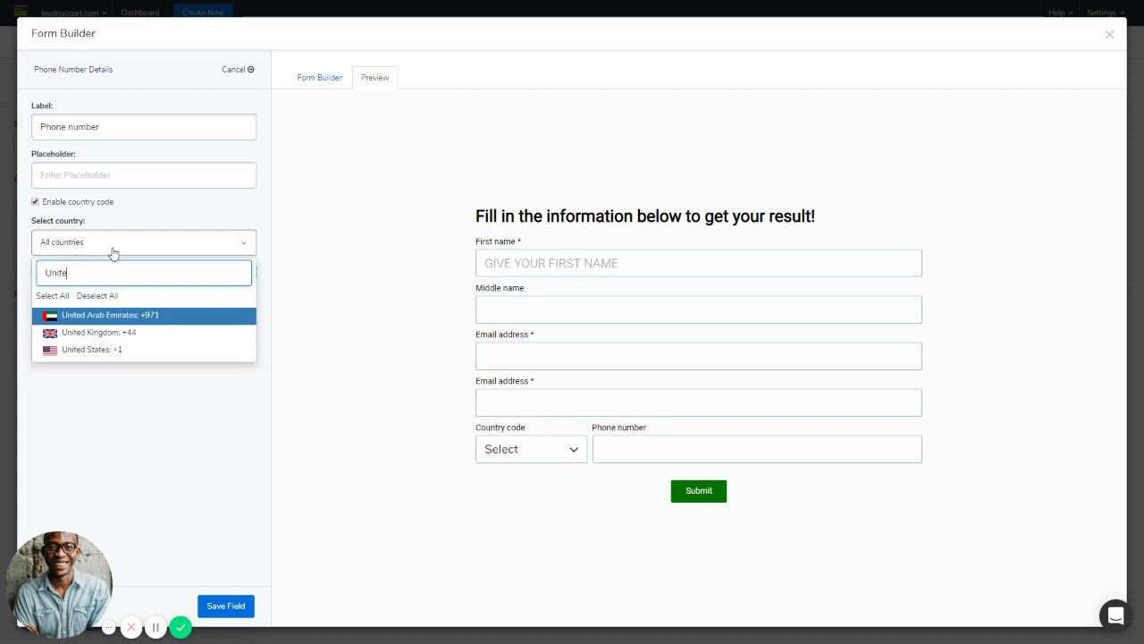
{"action": "left_click", "coordinate": [110, 350]}
{"action": "left_click", "coordinate": [99, 396]}
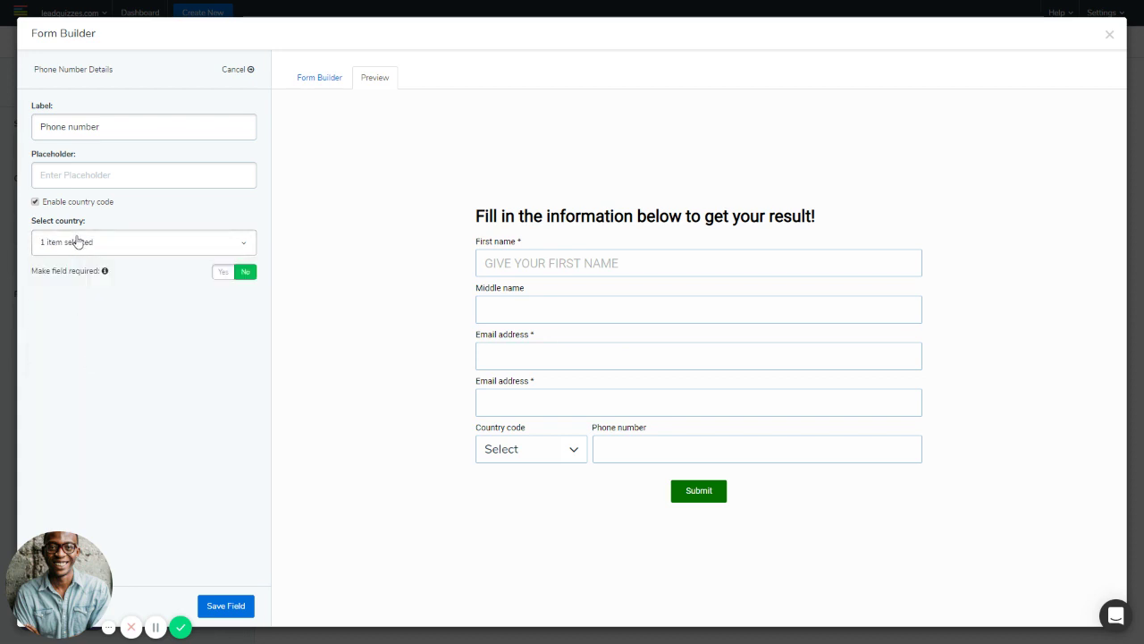
{"action": "left_click", "coordinate": [539, 447]}
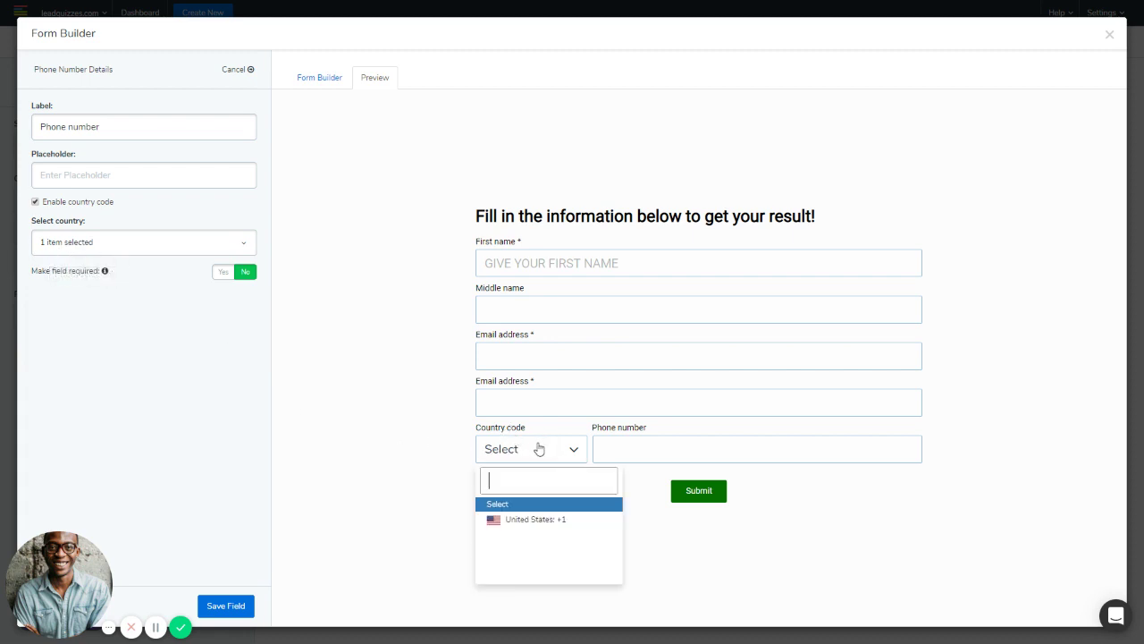
{"action": "left_click", "coordinate": [542, 522]}
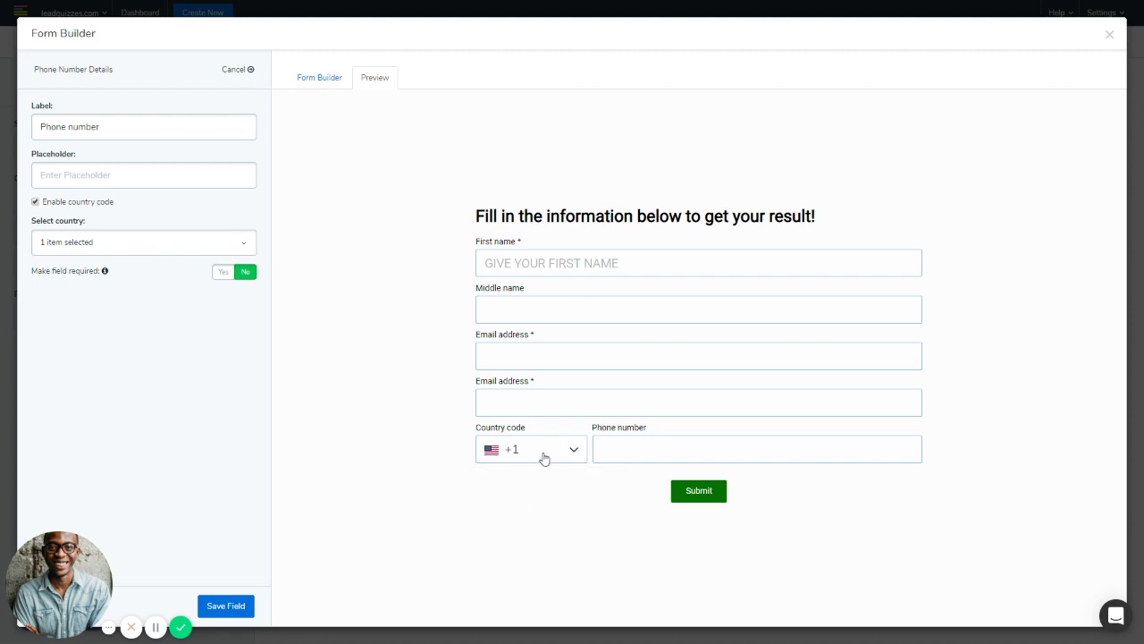
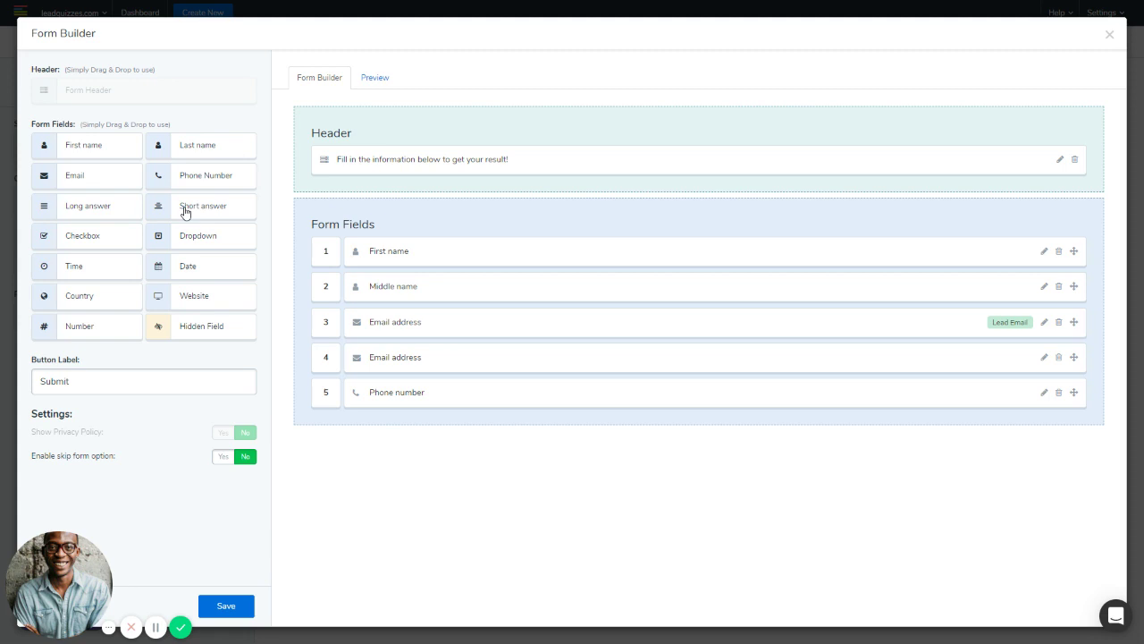
Add a short answer field below Phone number, label it "What is your home address?", and save it
{"action": "left_click_drag", "start_coordinate": [184, 212], "coordinate": [358, 418]}
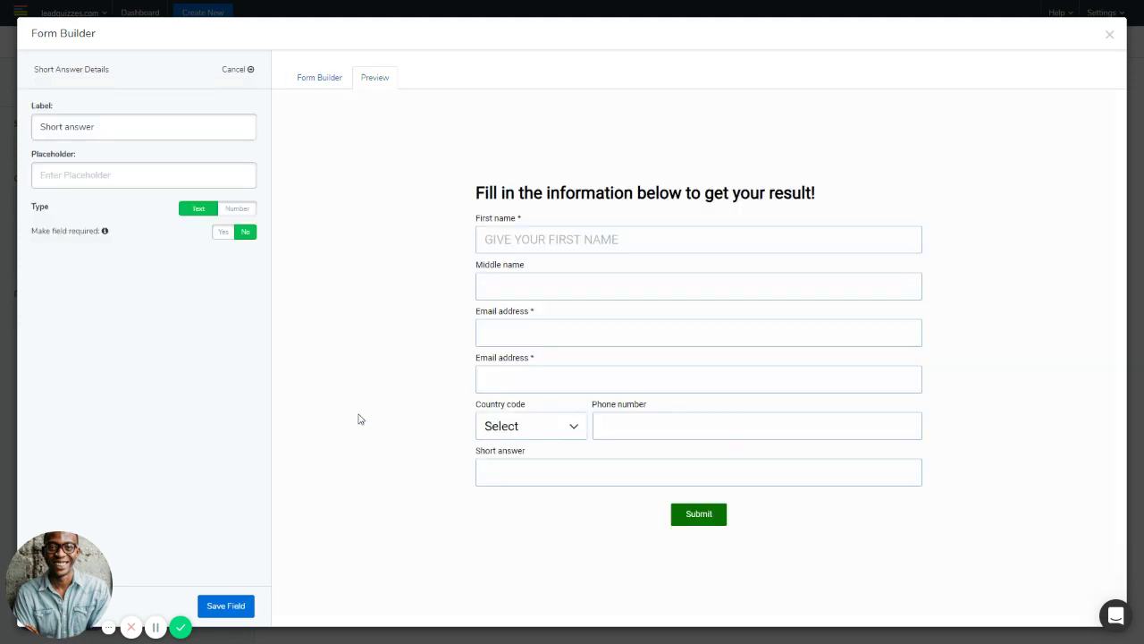
{"action": "triple_click", "coordinate": [135, 130]}
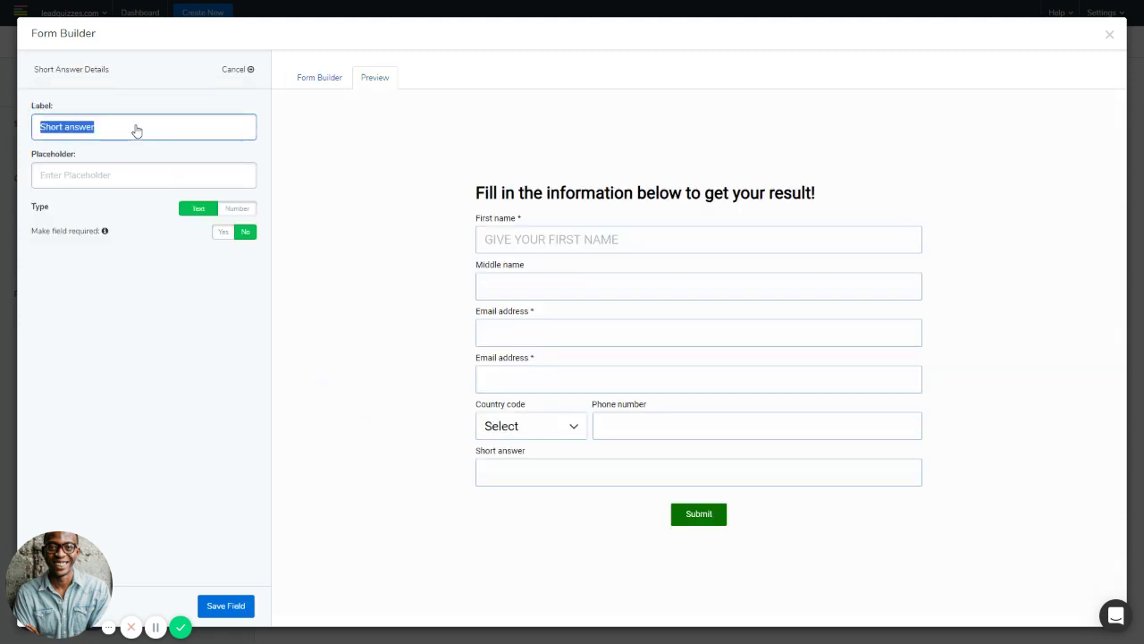
{"action": "type", "text": "What is your home address?"}
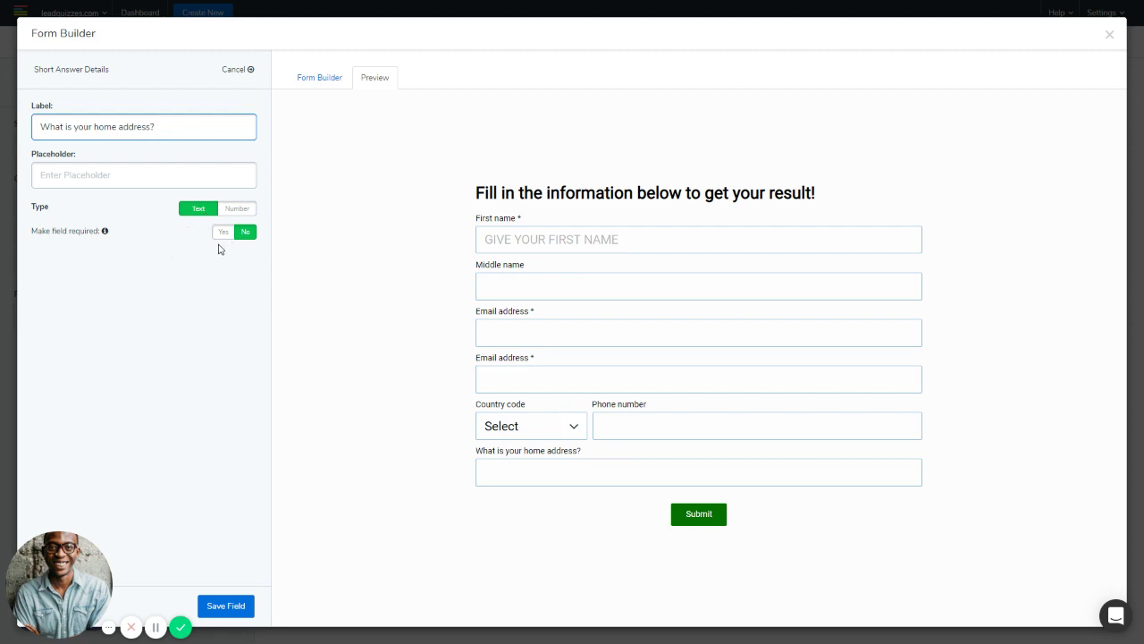
{"action": "left_click", "coordinate": [211, 606]}
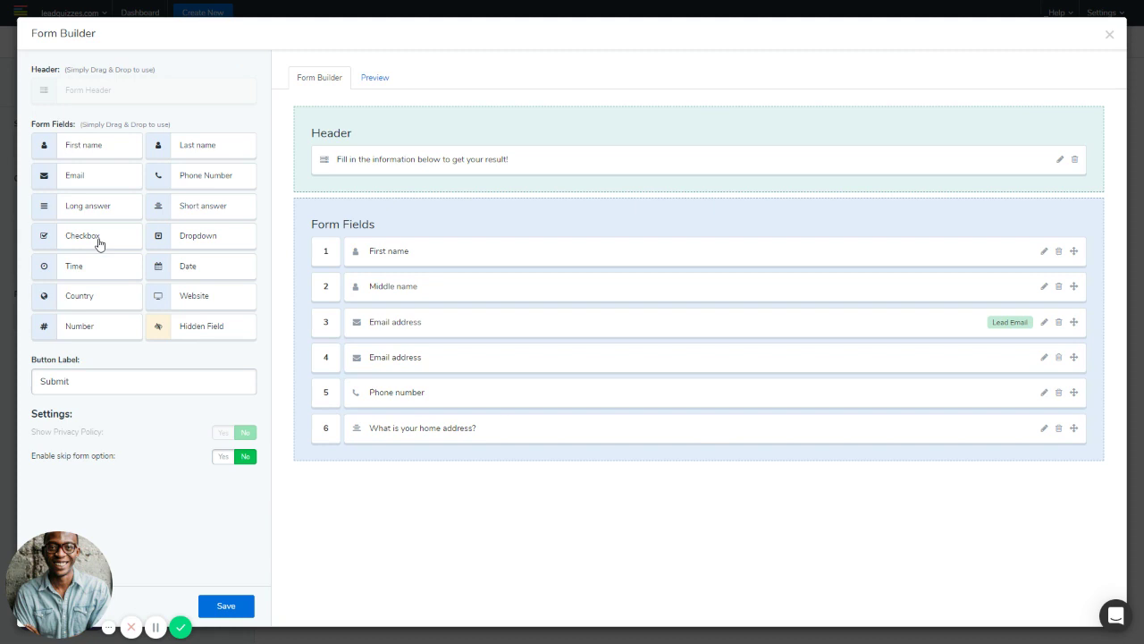
Add a checkbox field below the home address field and label it "What is your favorite sport?"
{"action": "left_click_drag", "start_coordinate": [85, 246], "coordinate": [358, 447]}
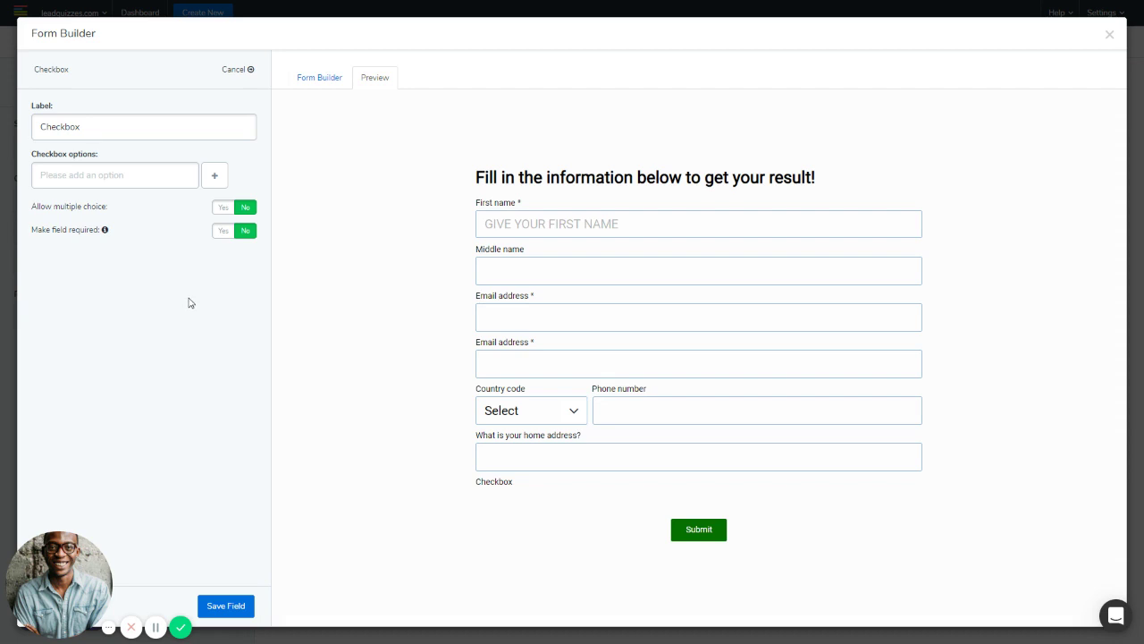
{"action": "double_click", "coordinate": [74, 133]}
{"action": "type", "text": "What is your favo"}
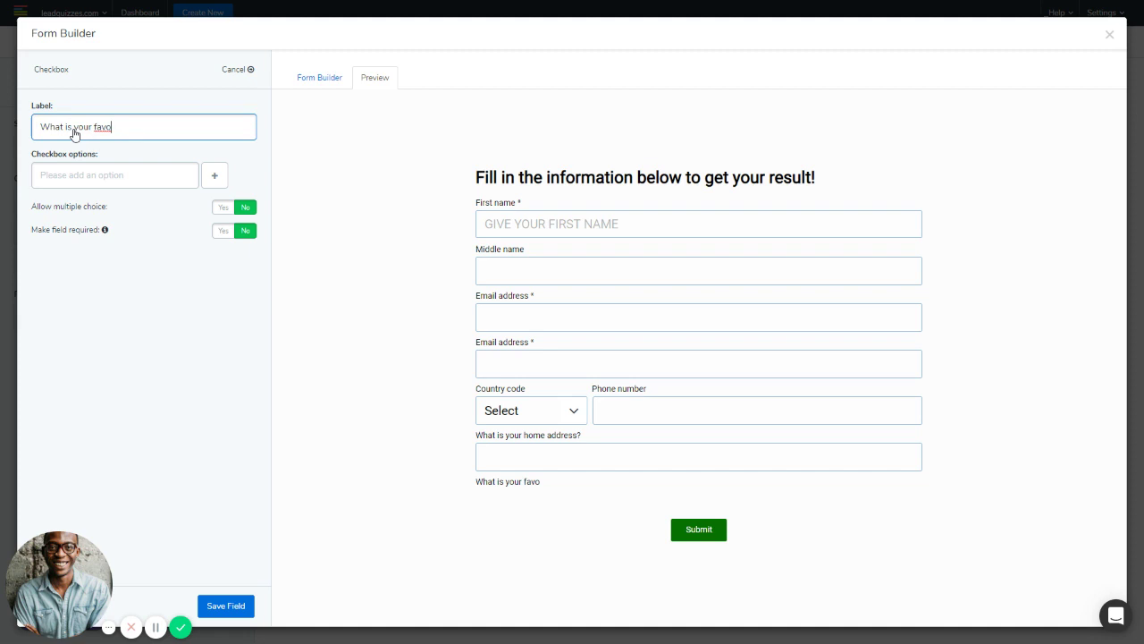
{"action": "type", "text": "rite sp"}
Give the favorite sport checkbox field the options Football, Basketball and Golf
{"action": "left_click", "coordinate": [105, 176]}
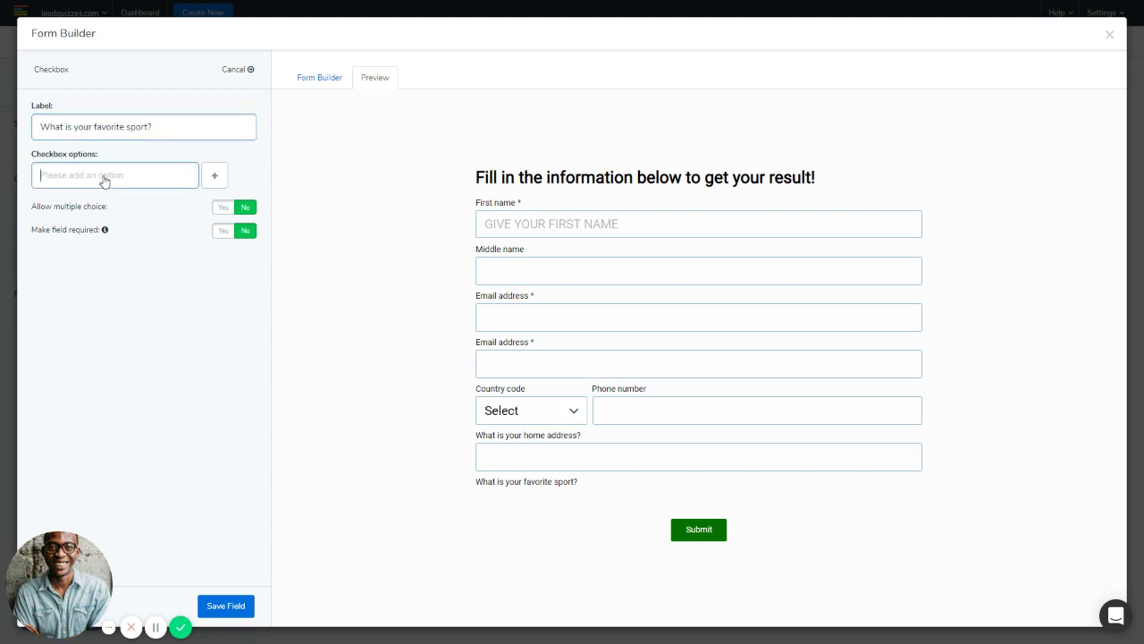
{"action": "type", "text": "F"}
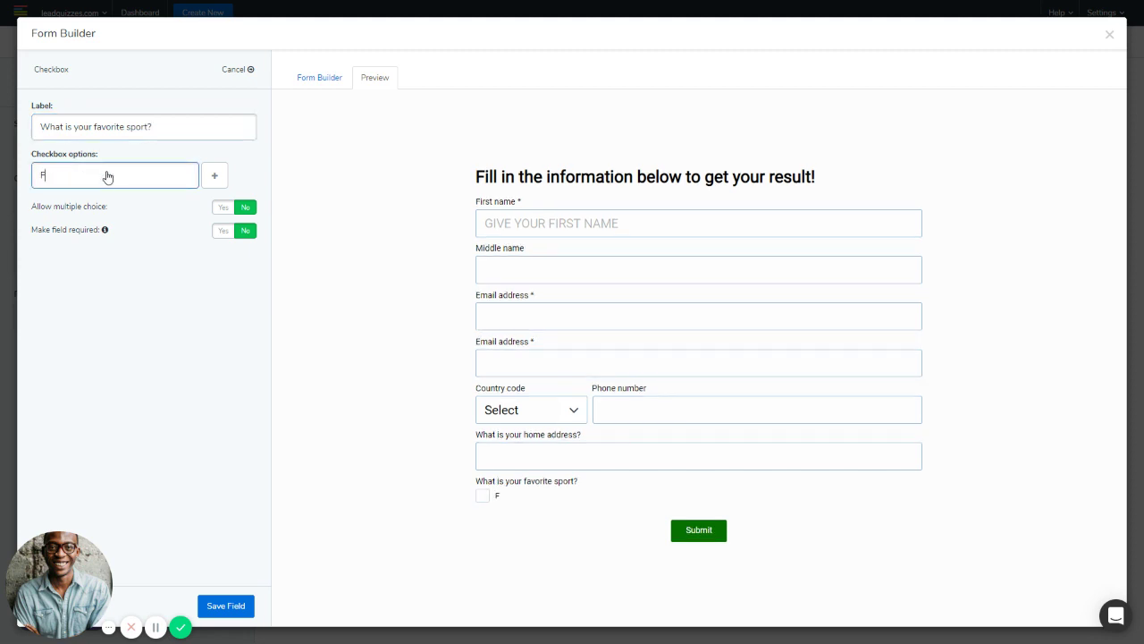
{"action": "type", "text": "ootba"}
{"action": "key", "text": "Tab"}
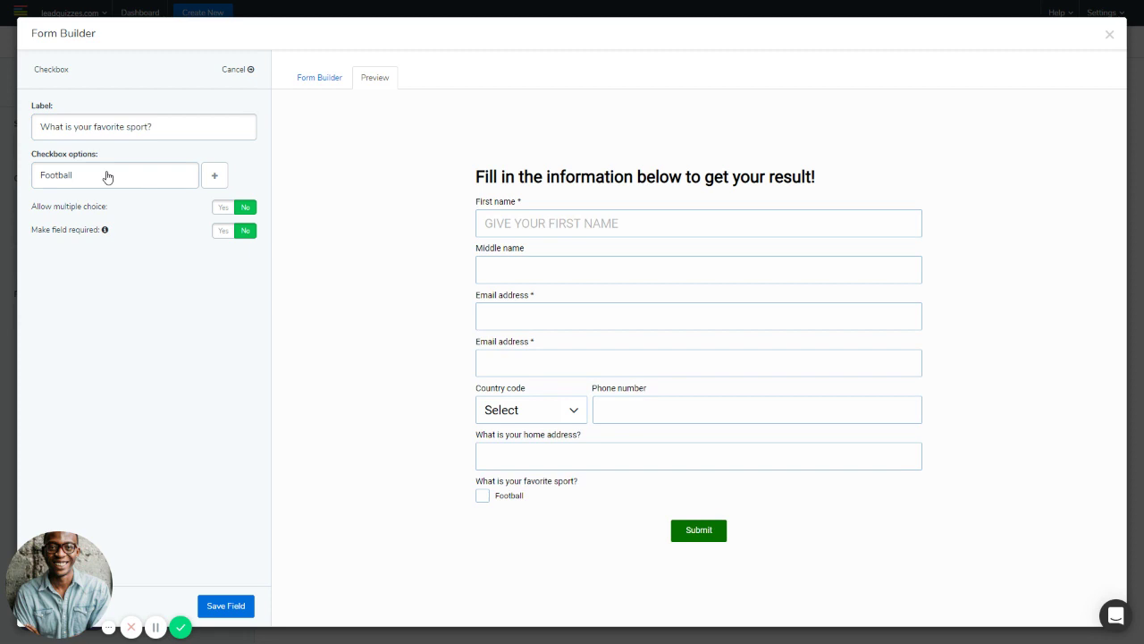
{"action": "left_click", "coordinate": [219, 177]}
{"action": "left_click", "coordinate": [132, 216]}
{"action": "type", "text": "Ba"}
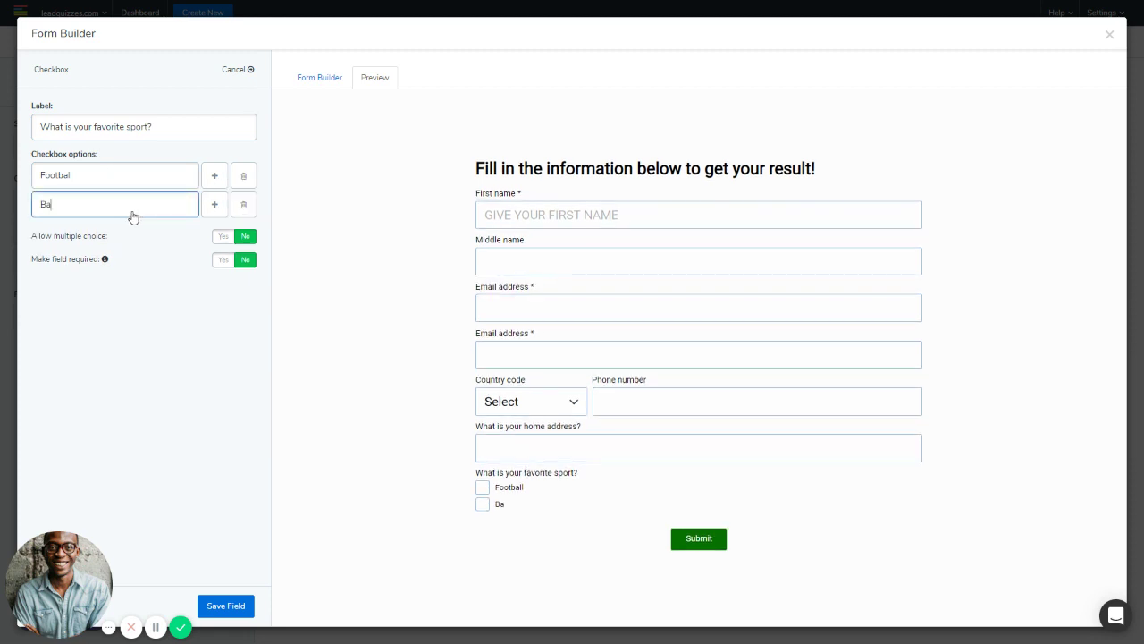
{"action": "type", "text": "sketball"}
{"action": "left_click", "coordinate": [216, 206]}
{"action": "left_click", "coordinate": [50, 234]}
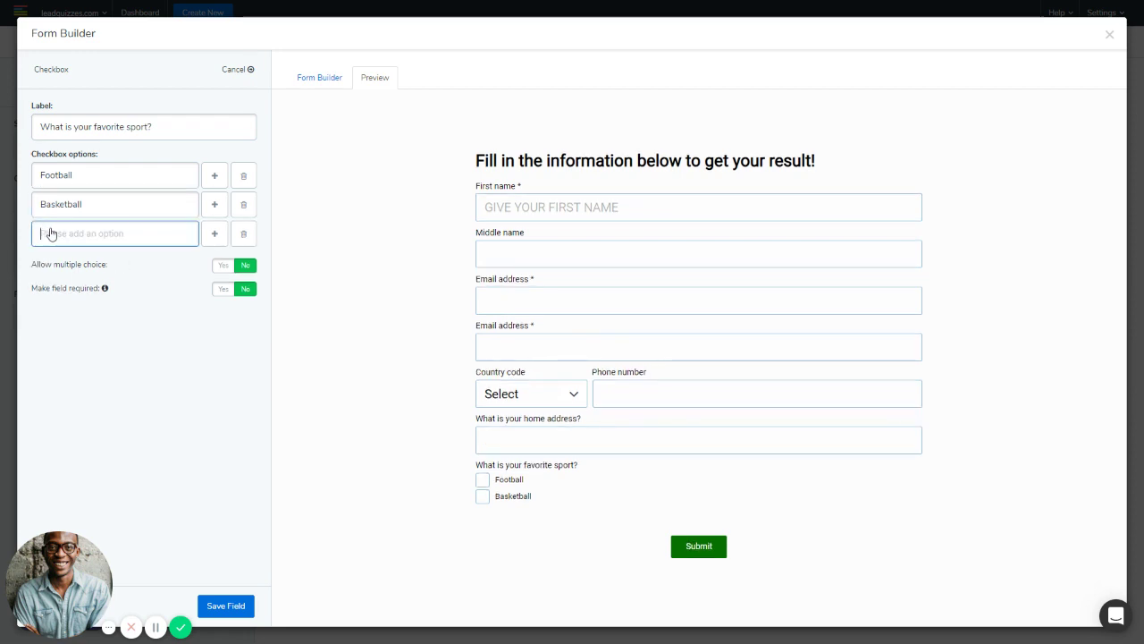
{"action": "type", "text": "Golf"}
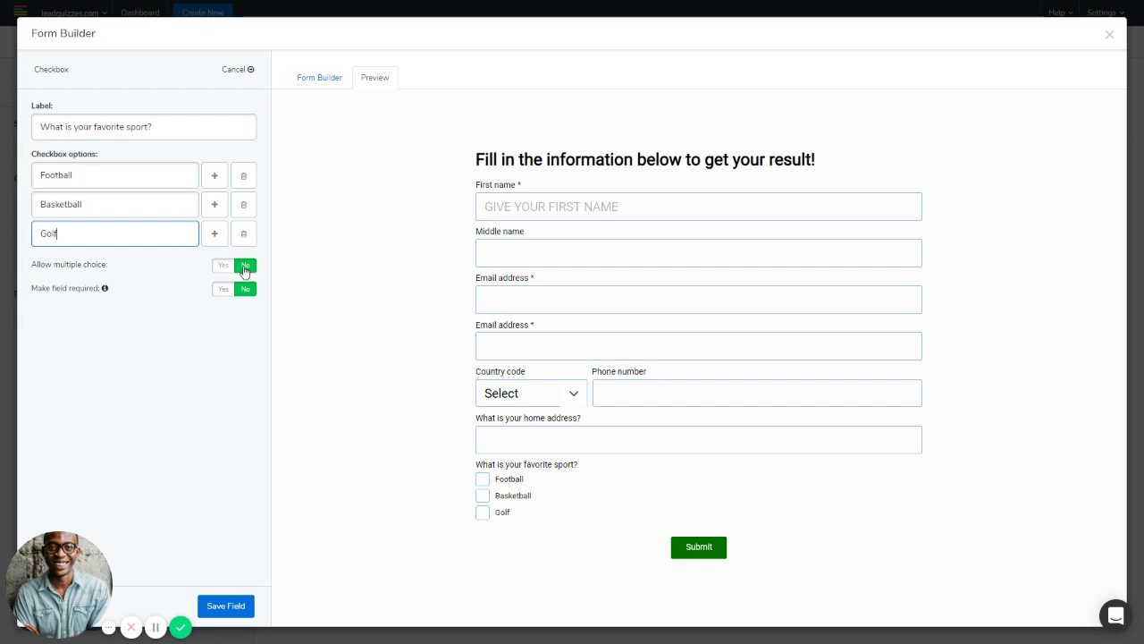
Test selecting the sport checkboxes in the preview with multiple choice off and on, and switch it off again
{"action": "left_click", "coordinate": [483, 496]}
{"action": "left_click", "coordinate": [483, 479]}
{"action": "left_click", "coordinate": [482, 496]}
{"action": "left_click", "coordinate": [222, 264]}
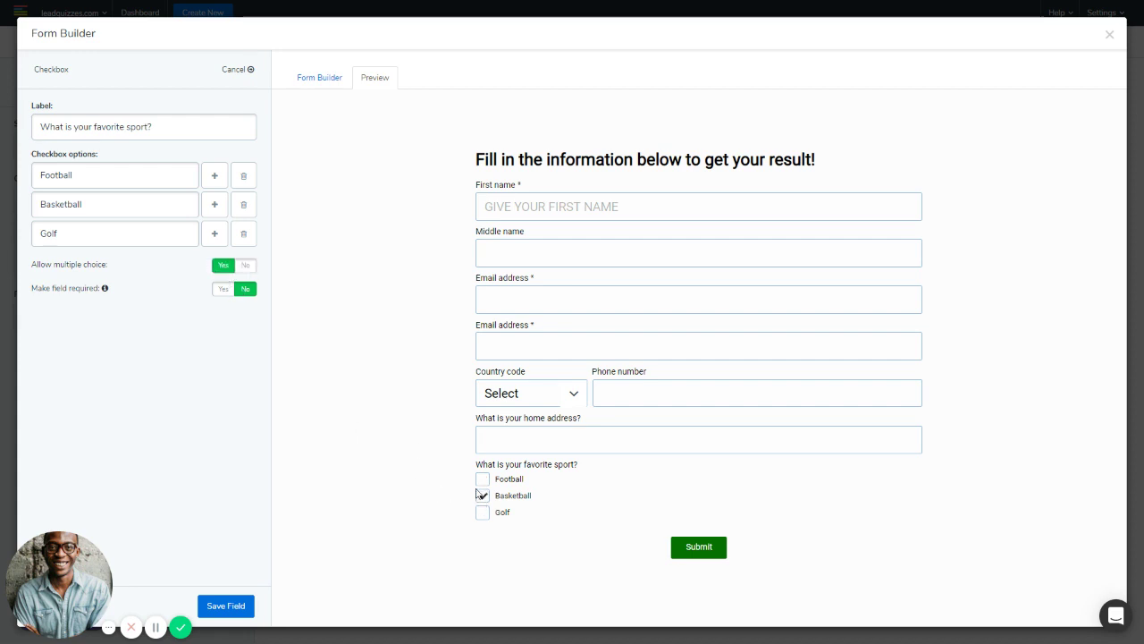
{"action": "left_click", "coordinate": [483, 480]}
{"action": "left_click", "coordinate": [242, 289]}
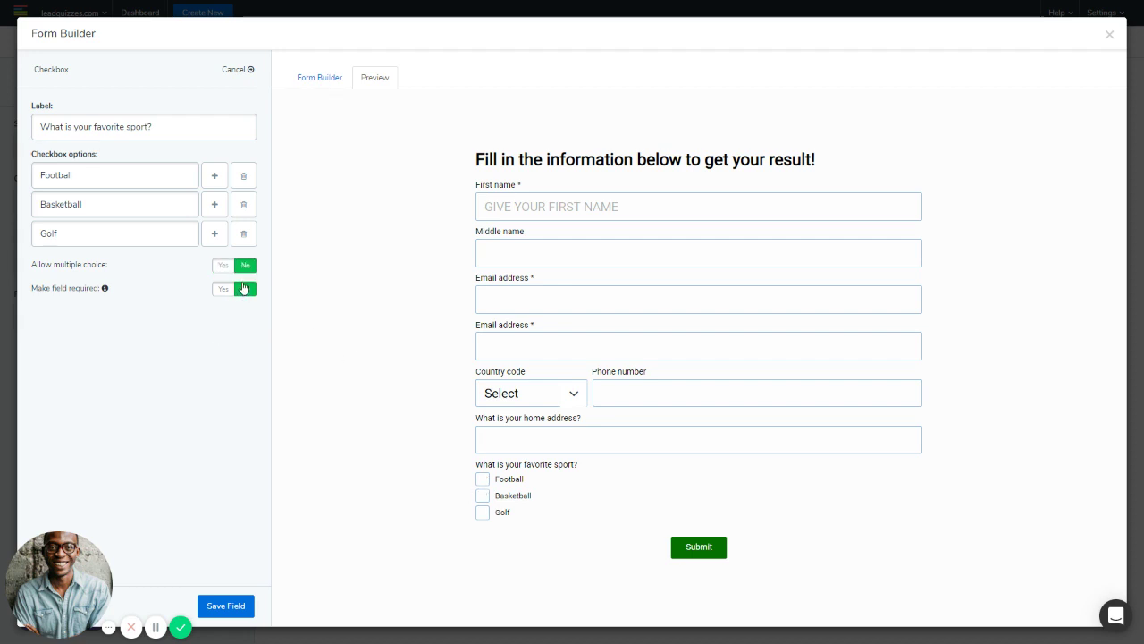
Save the favorite sport field and add a dropdown field below it labelled "What is your highest level of education?"
{"action": "left_click", "coordinate": [225, 606]}
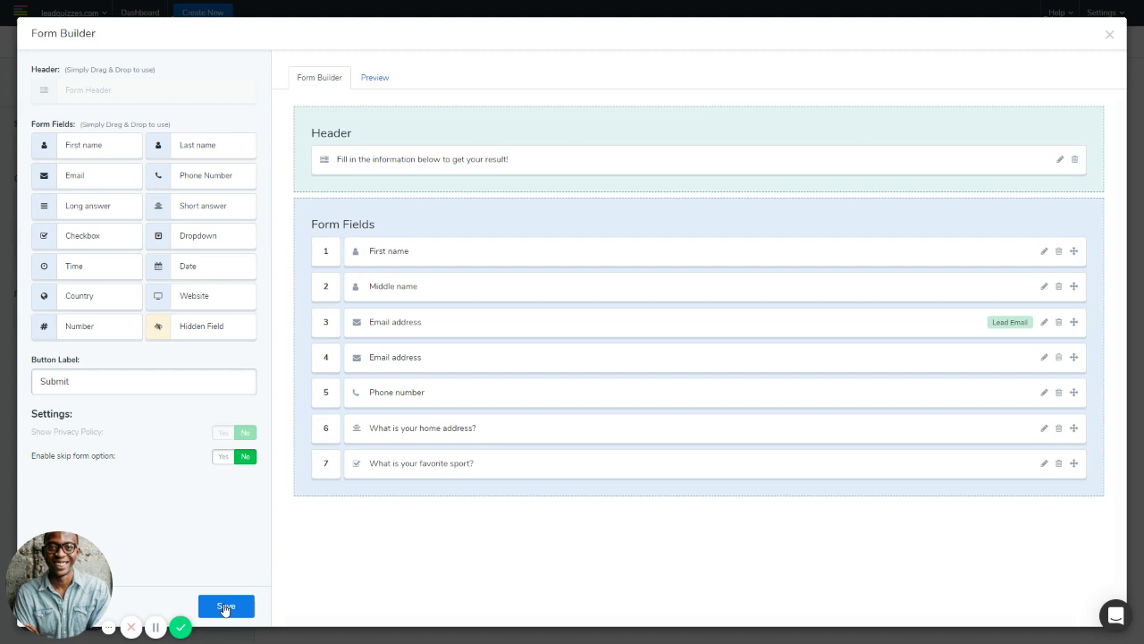
{"action": "left_click_drag", "start_coordinate": [213, 243], "coordinate": [366, 482]}
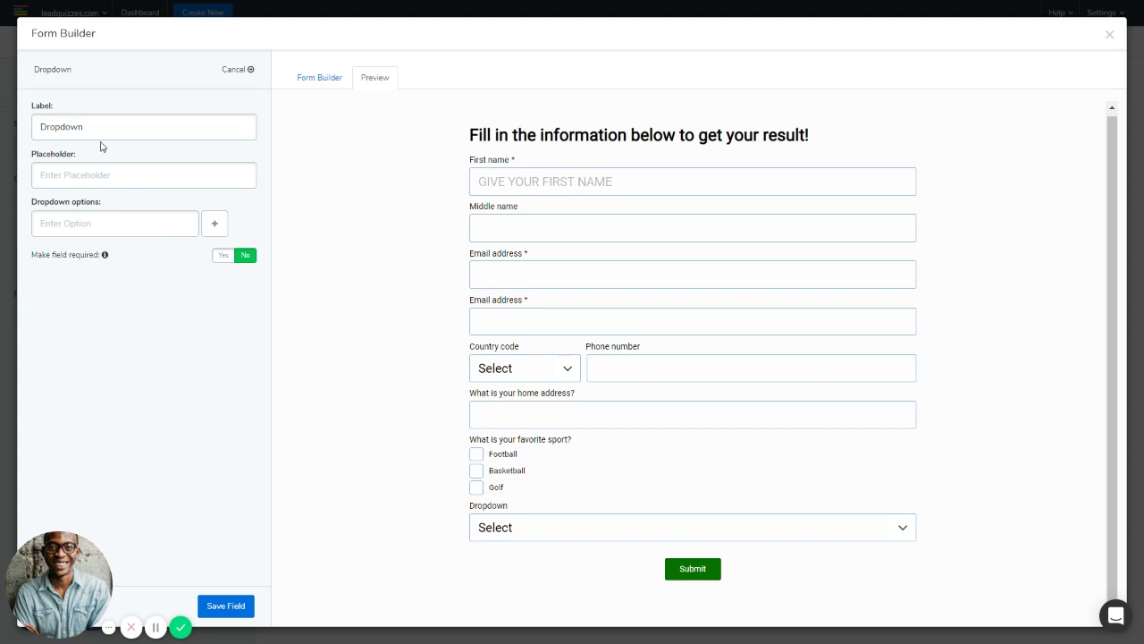
{"action": "double_click", "coordinate": [102, 135]}
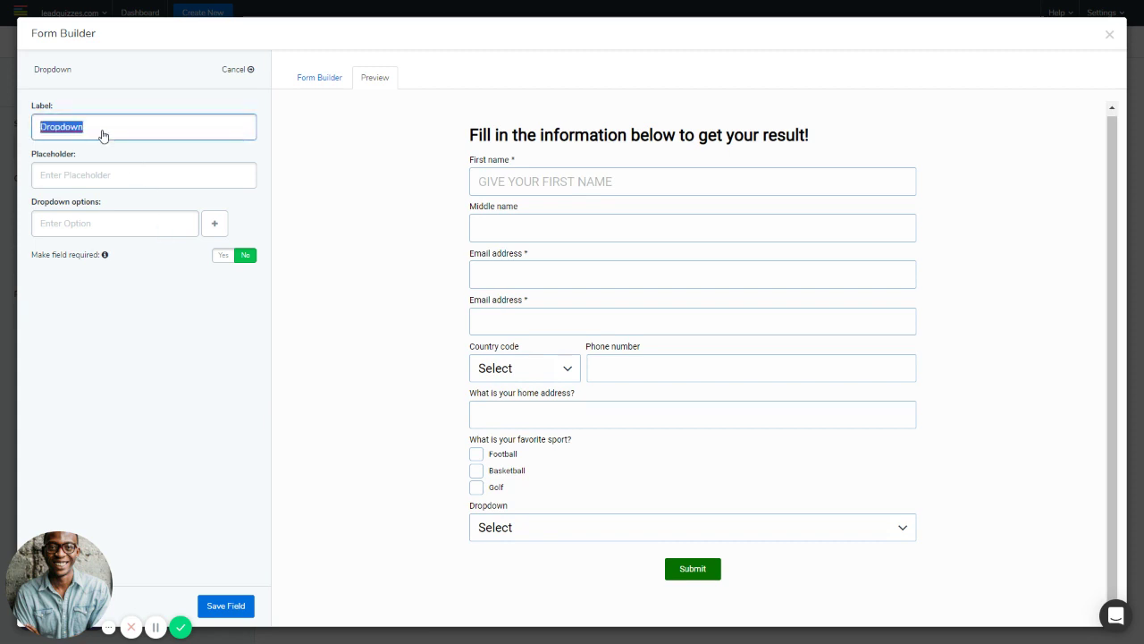
{"action": "type", "text": "What"}
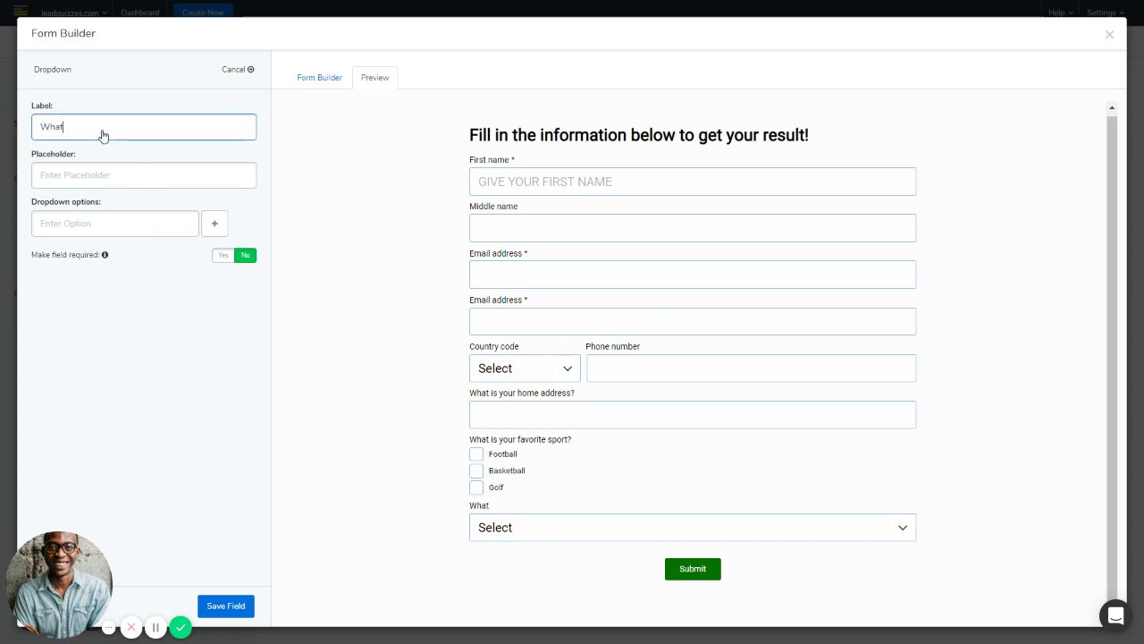
{"action": "type", "text": " is your highest level of education"}
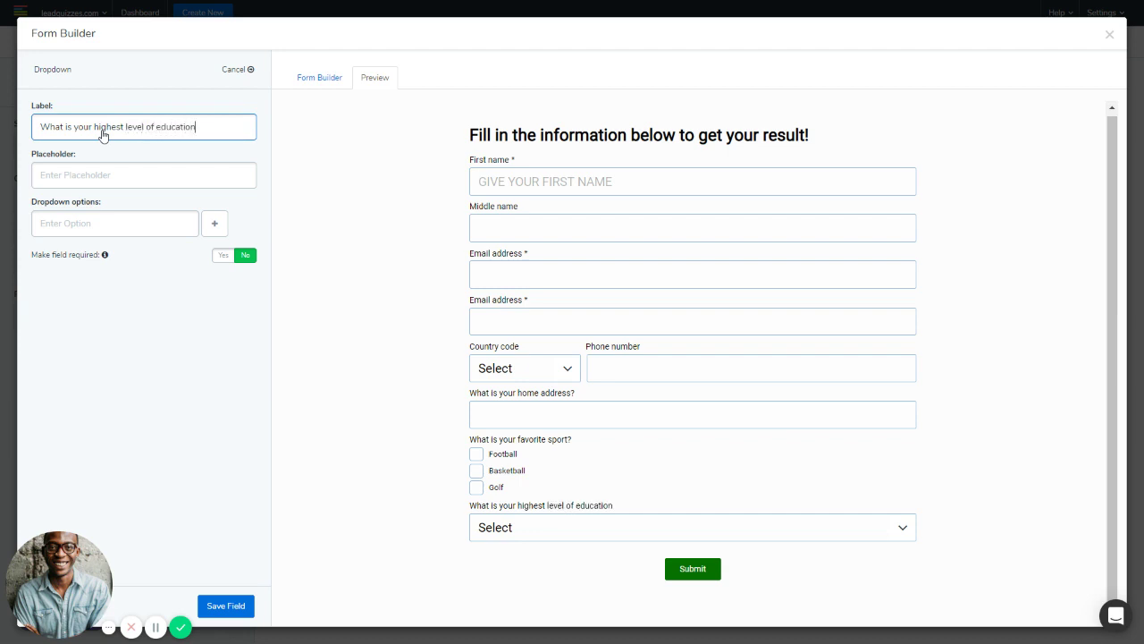
{"action": "type", "text": "?"}
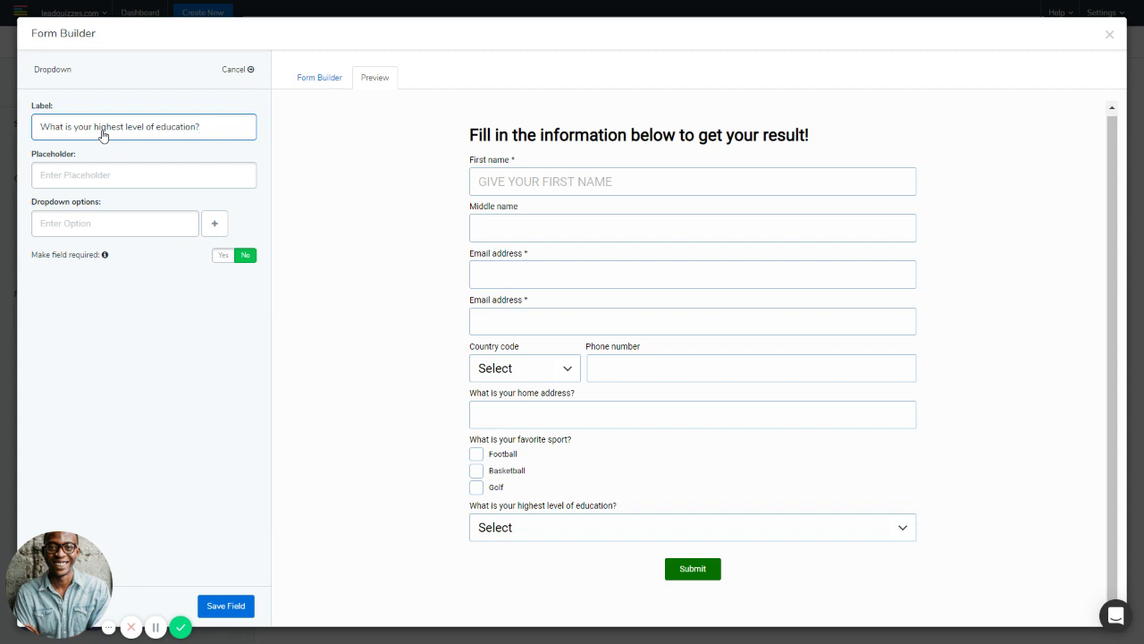
Add the options Bsc, Msc and Phd to the education dropdown and view its list in the preview
{"action": "left_click", "coordinate": [80, 182]}
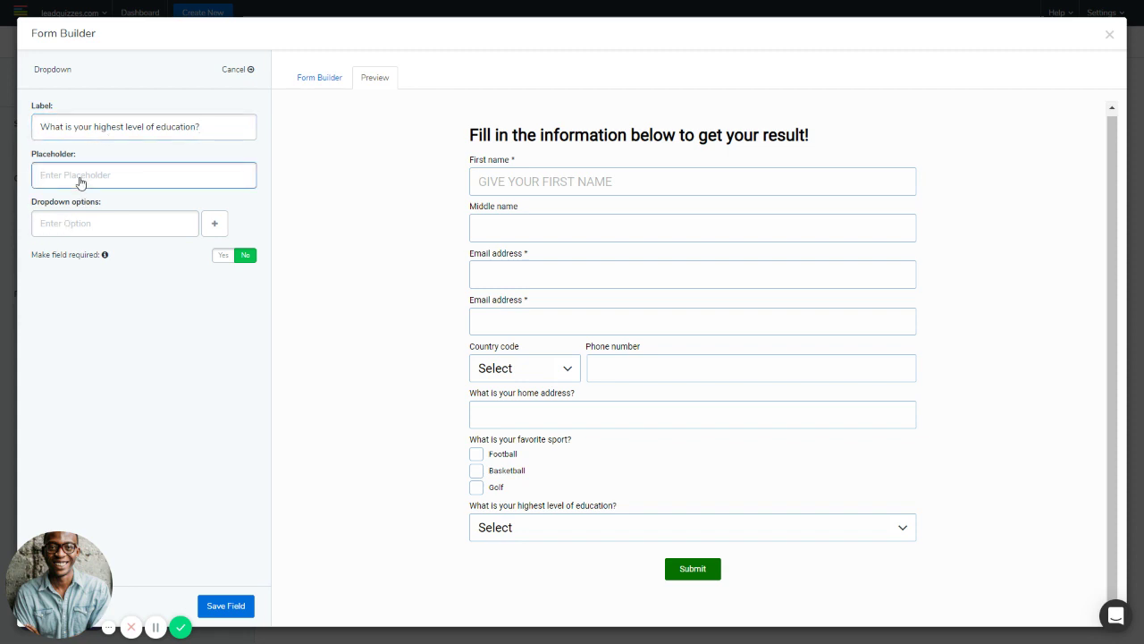
{"action": "left_click", "coordinate": [93, 222]}
{"action": "type", "text": "E"}
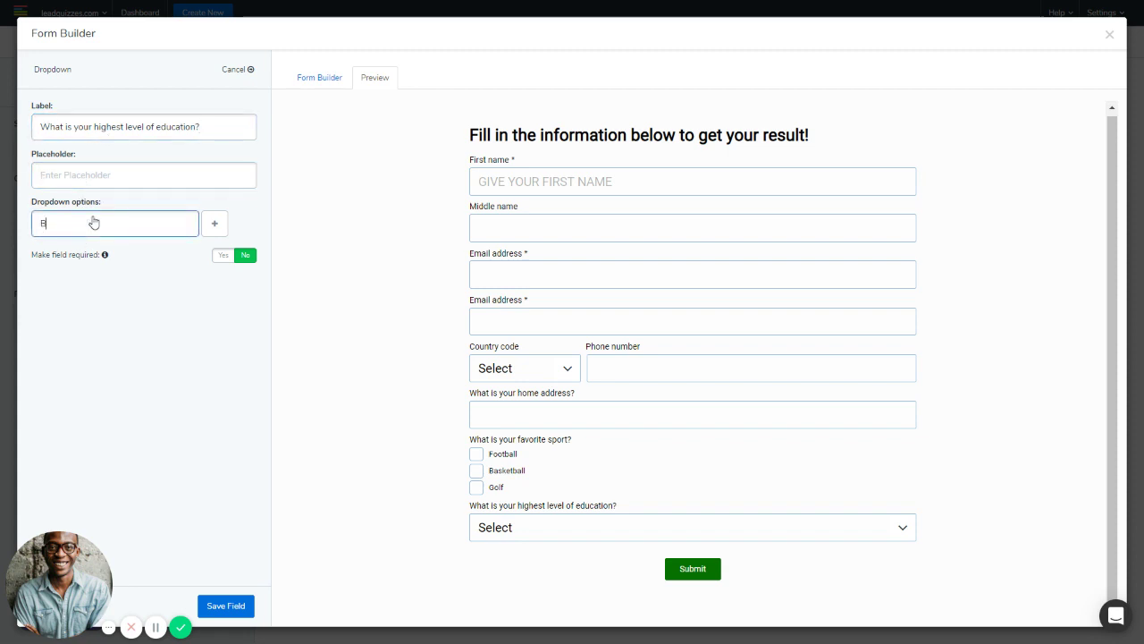
{"action": "type", "text": "sc"}
{"action": "left_click", "coordinate": [215, 222]}
{"action": "left_click", "coordinate": [59, 260]}
{"action": "type", "text": "M"}
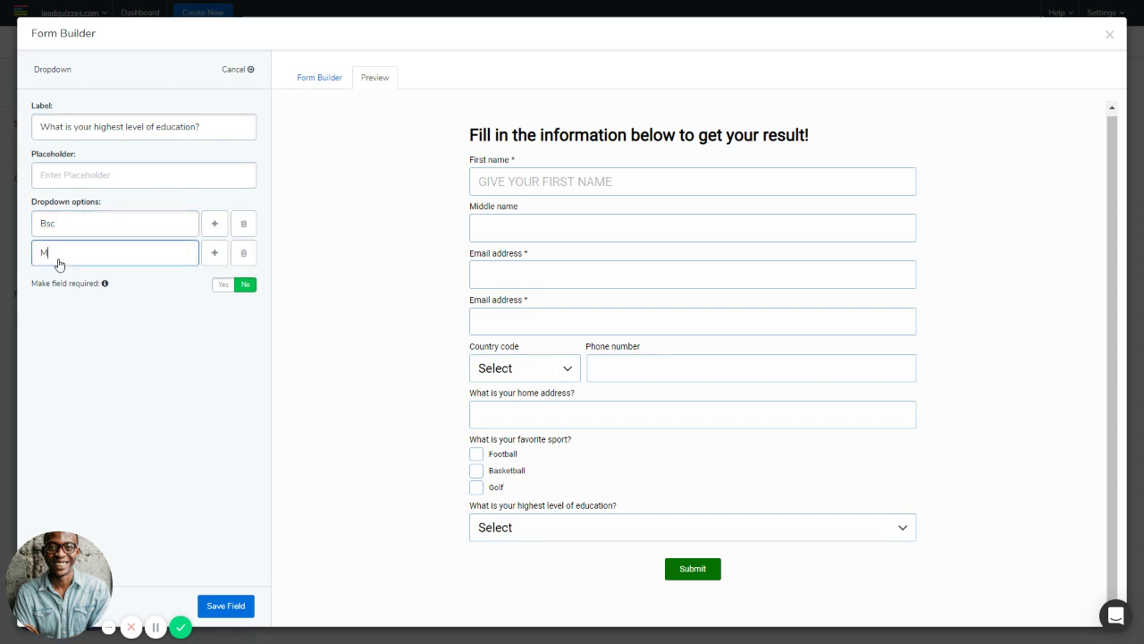
{"action": "left_click", "coordinate": [215, 253]}
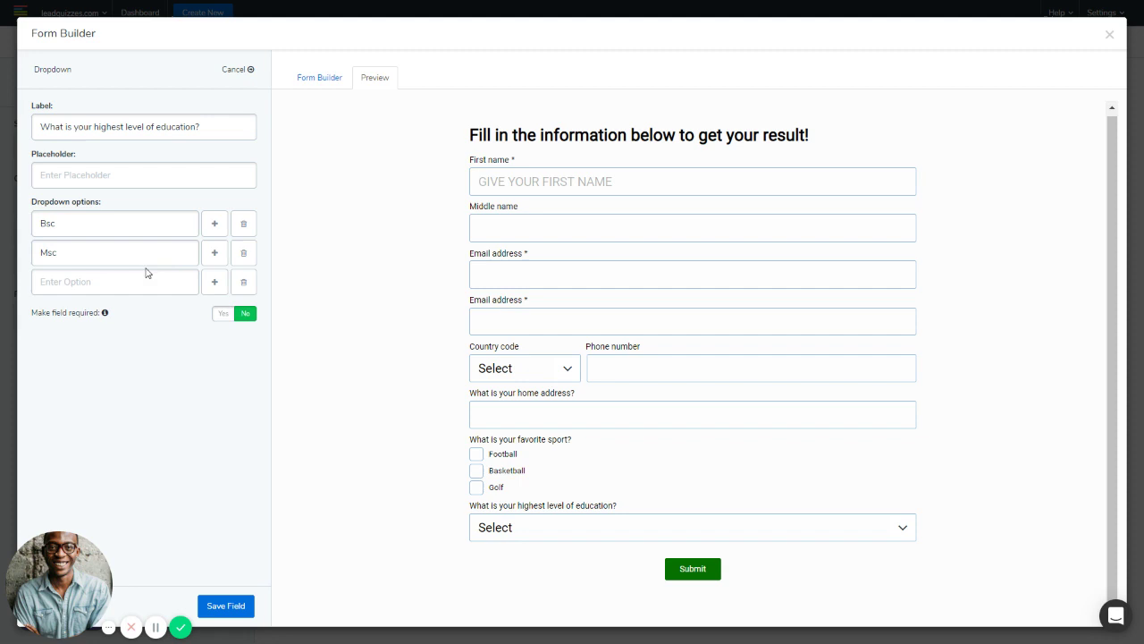
{"action": "left_click", "coordinate": [114, 293]}
{"action": "type", "text": "Phd"}
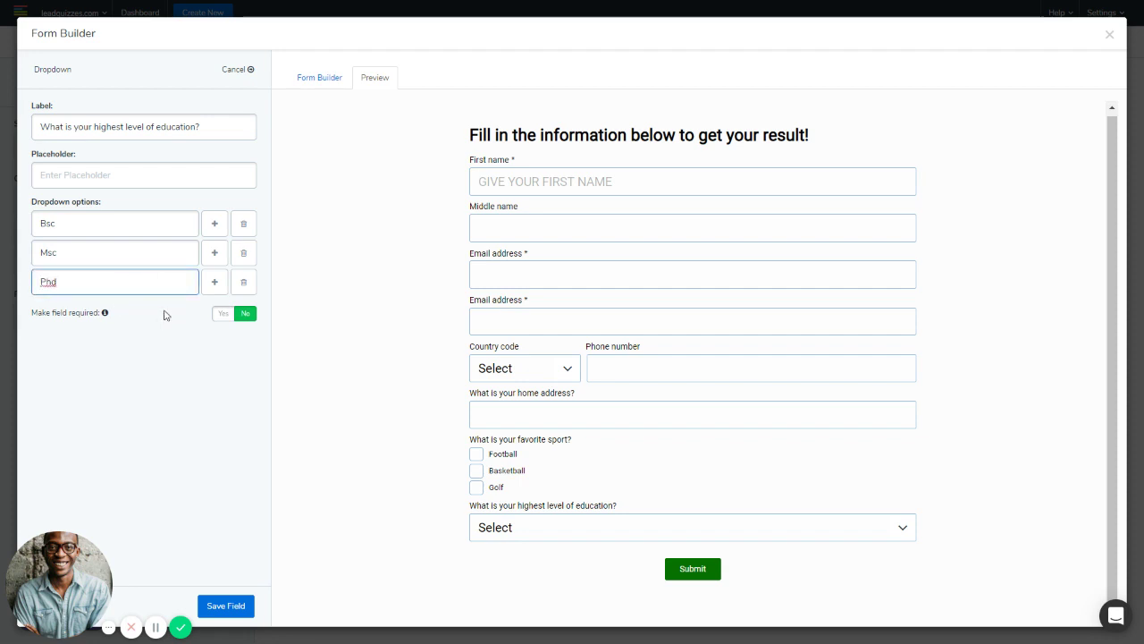
{"action": "left_click", "coordinate": [541, 526]}
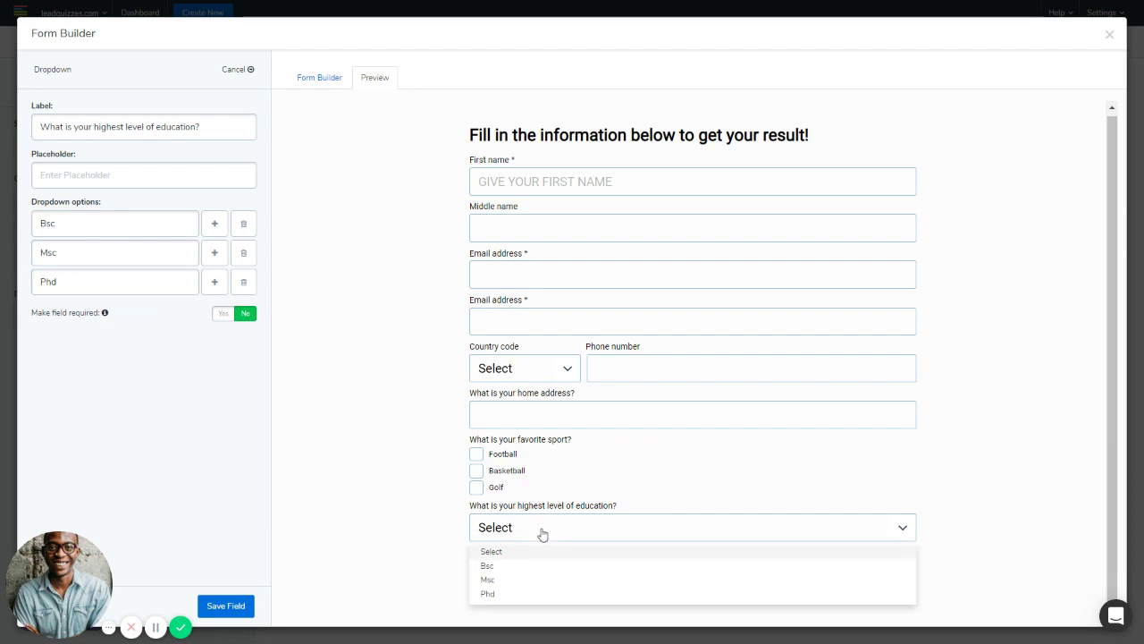
Select Msc in the education dropdown's preview, then make the field required and save it
{"action": "left_click", "coordinate": [500, 583]}
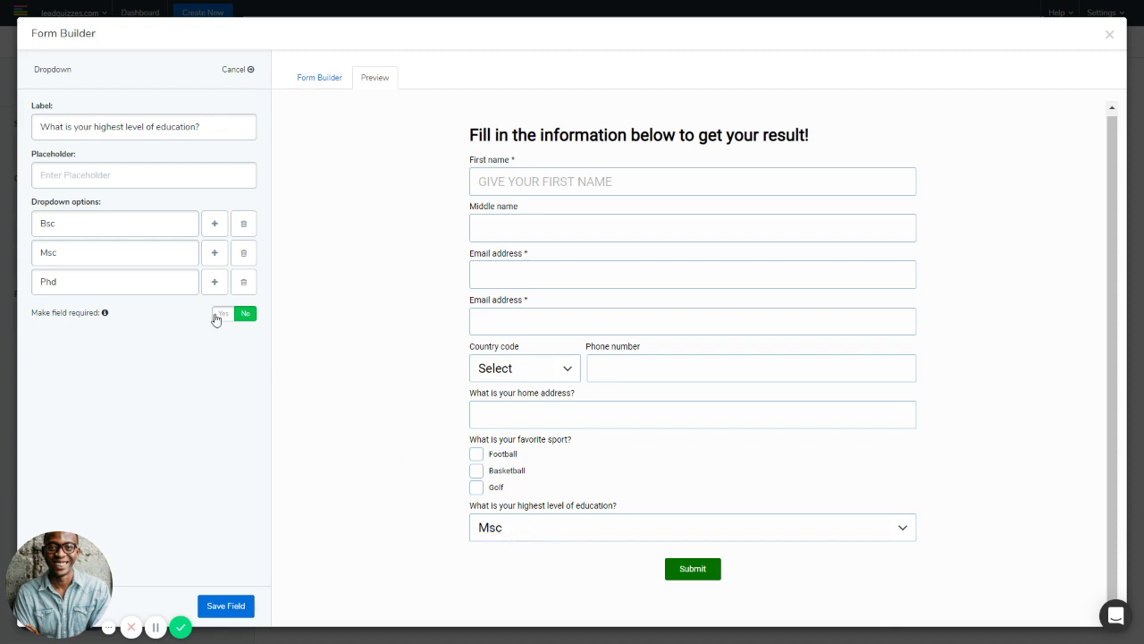
{"action": "left_click", "coordinate": [227, 318]}
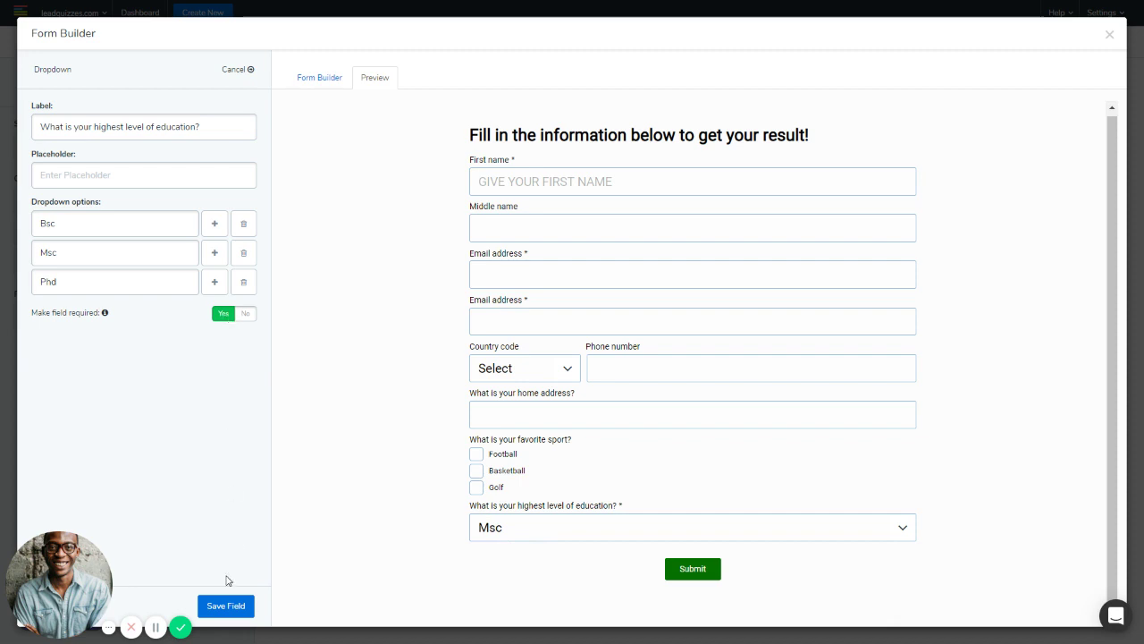
{"action": "left_click", "coordinate": [225, 607]}
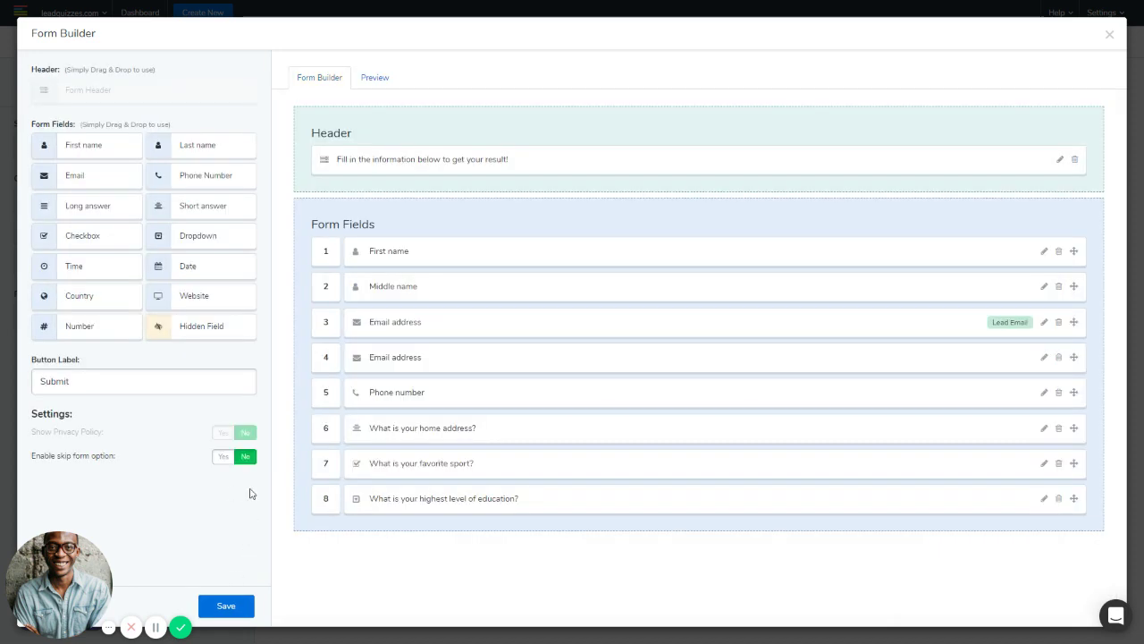
Add a Time field below the education dropdown and label it "What time is best to call you?"
{"action": "left_click_drag", "start_coordinate": [81, 265], "coordinate": [370, 510]}
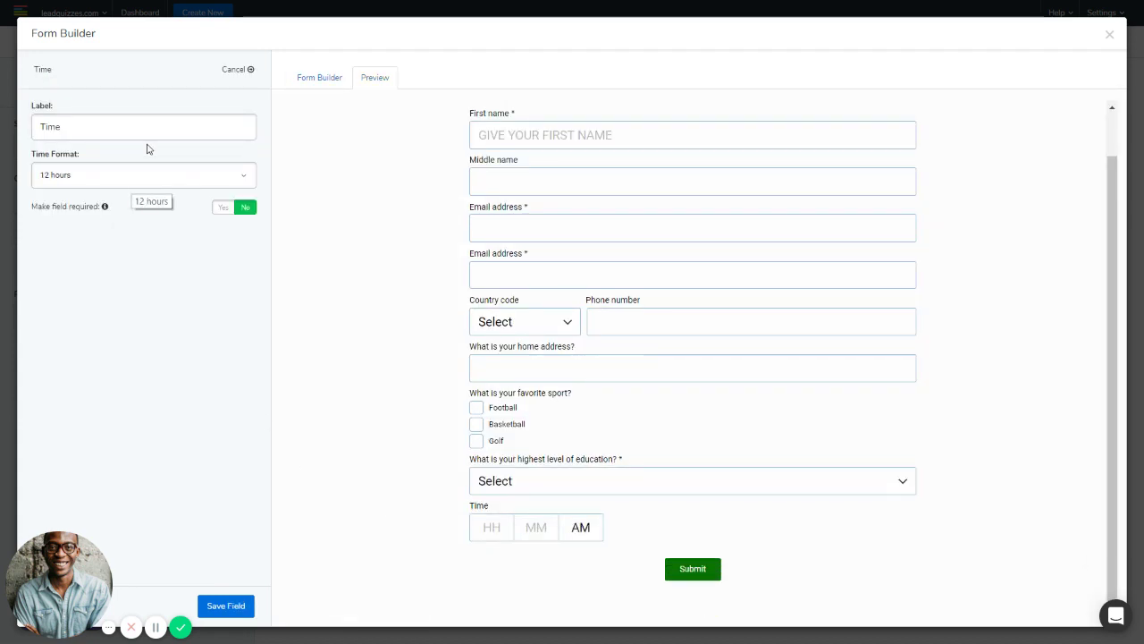
{"action": "left_click", "coordinate": [159, 190]}
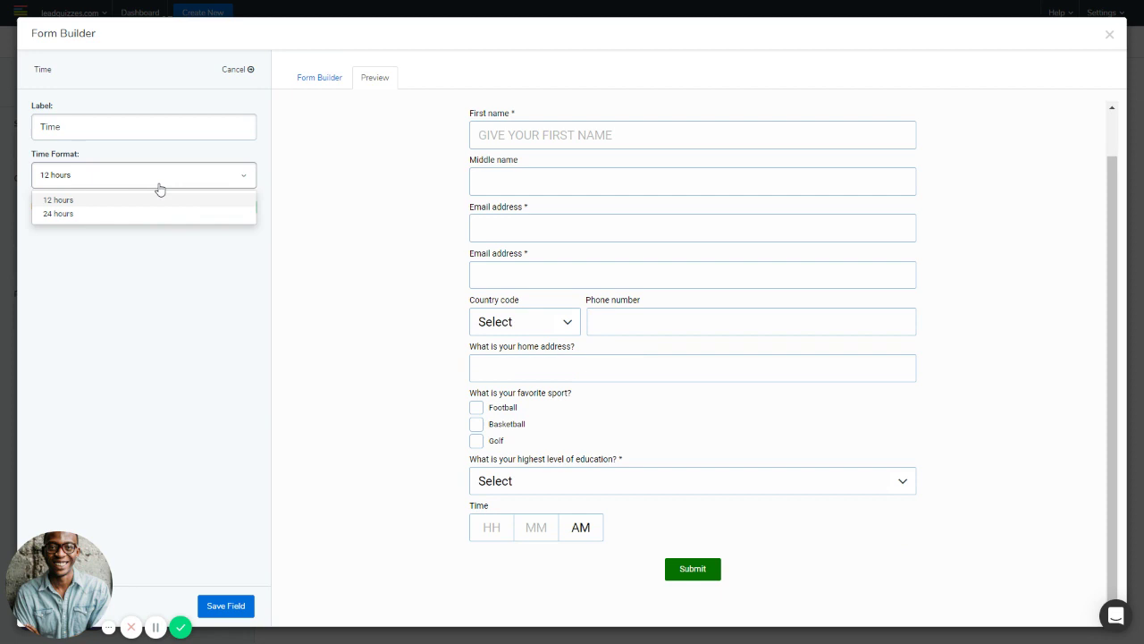
{"action": "double_click", "coordinate": [143, 133]}
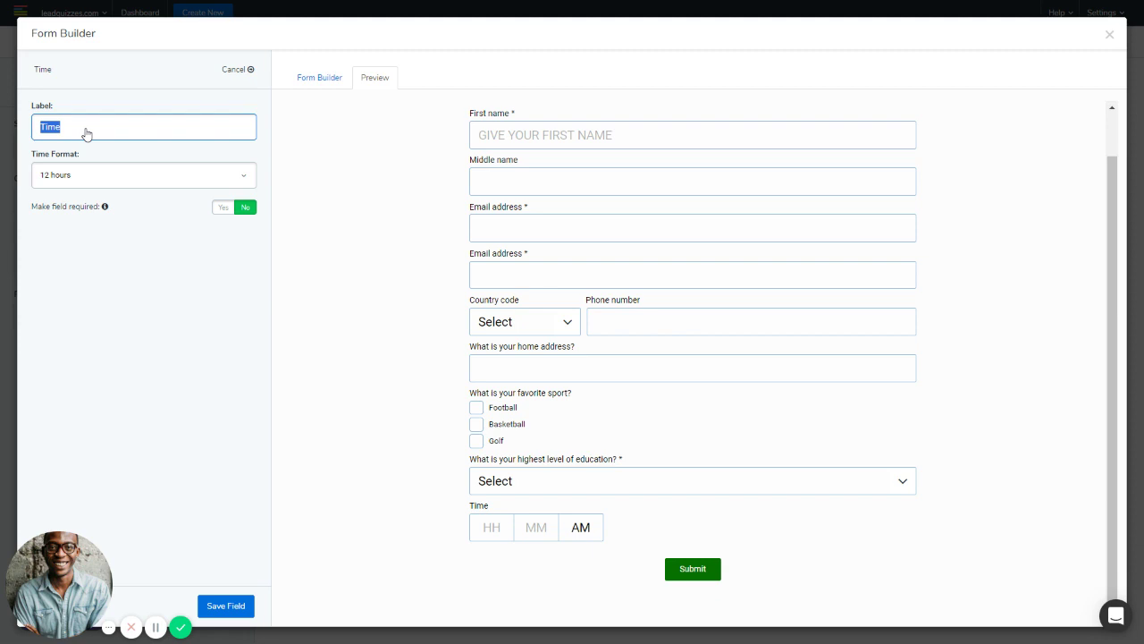
{"action": "type", "text": "What time is best"}
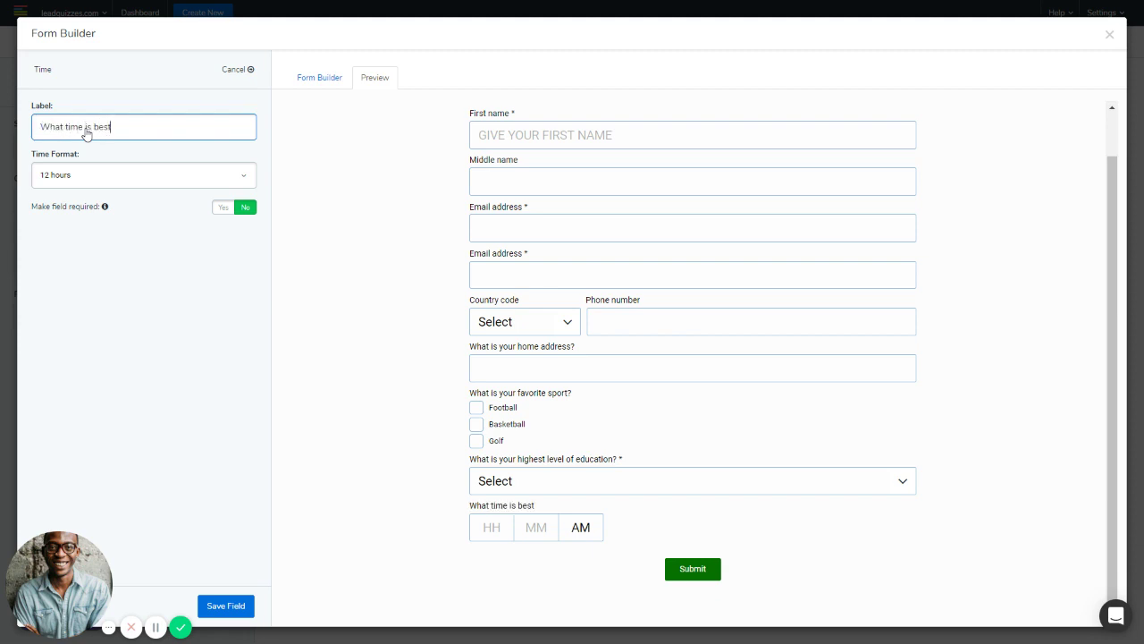
{"action": "type", "text": " to call you?"}
Try the 24-hour format for the call time field, return it to 12 hours and save the field
{"action": "left_click", "coordinate": [73, 183]}
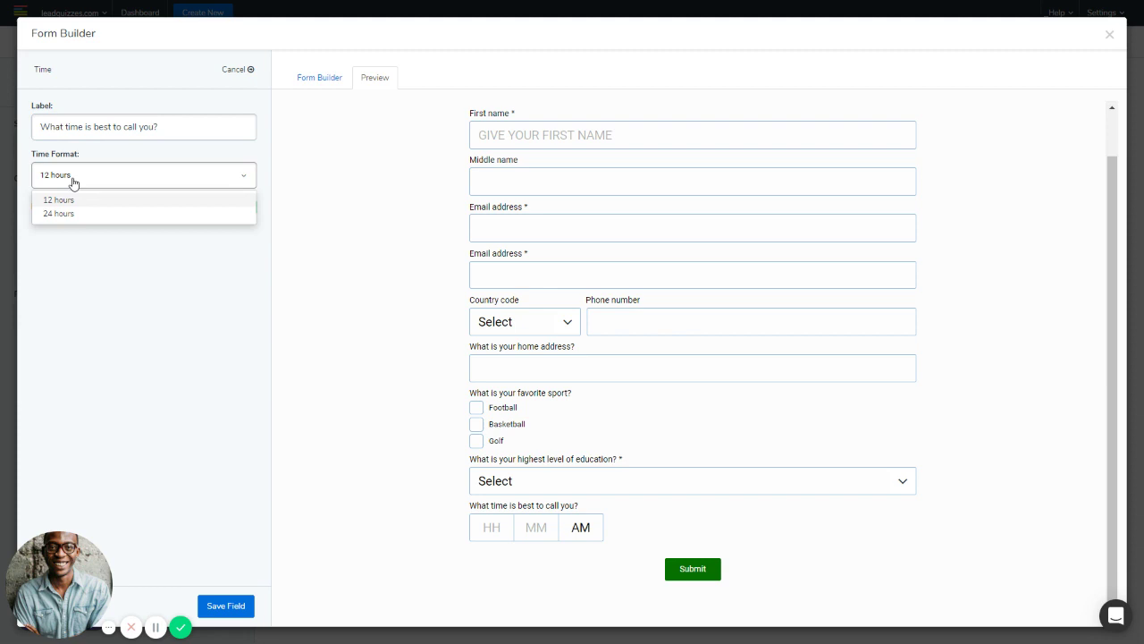
{"action": "left_click", "coordinate": [86, 212]}
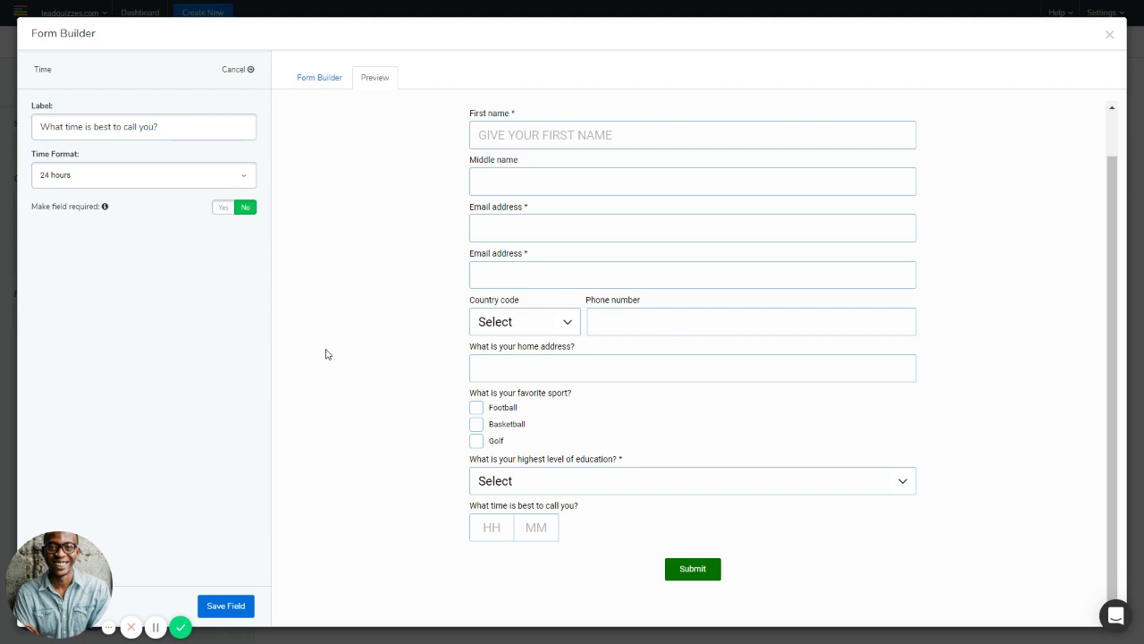
{"action": "left_click", "coordinate": [176, 183]}
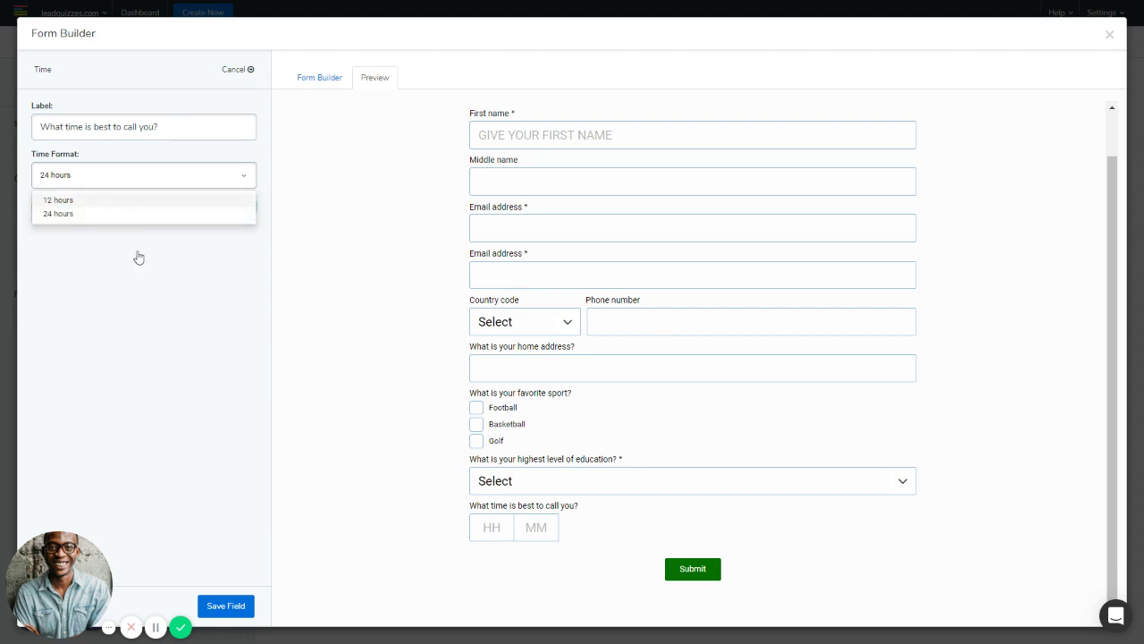
{"action": "left_click", "coordinate": [58, 199]}
{"action": "left_click", "coordinate": [582, 534]}
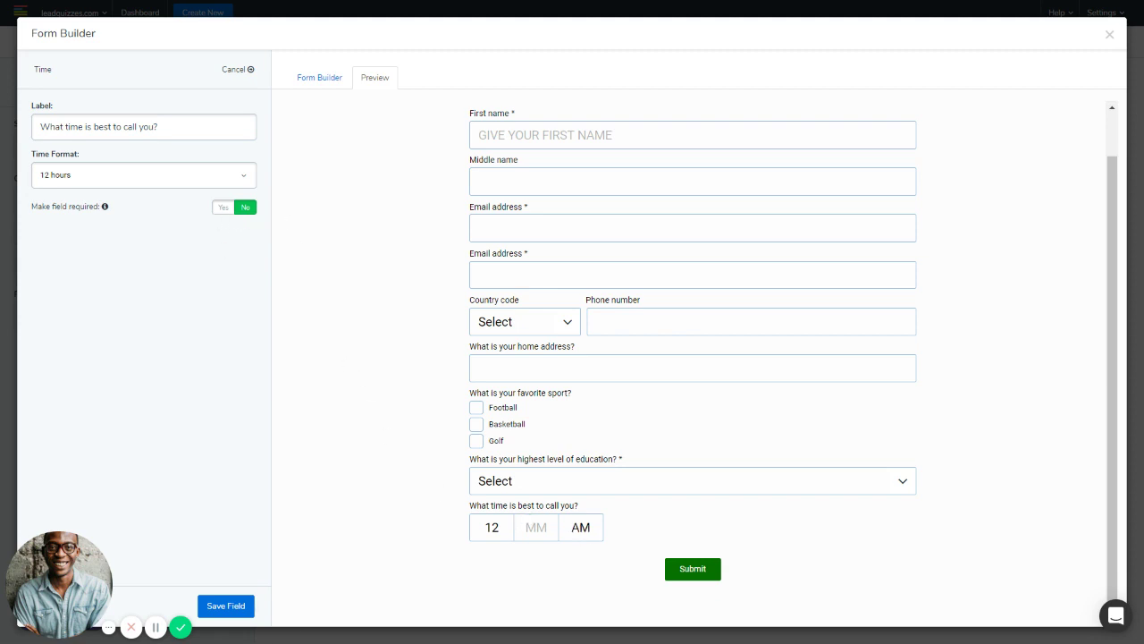
{"action": "left_click", "coordinate": [237, 607]}
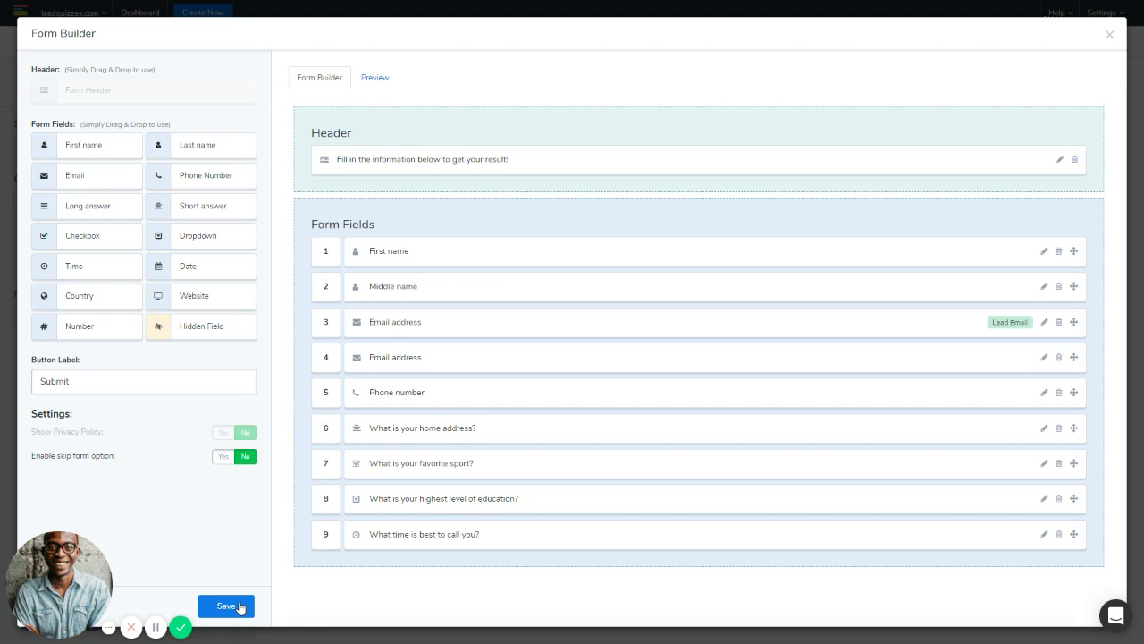
Add a Date field below the call time field and label it "What date is most appropriate to call you?"
{"action": "left_click_drag", "start_coordinate": [188, 268], "coordinate": [369, 558]}
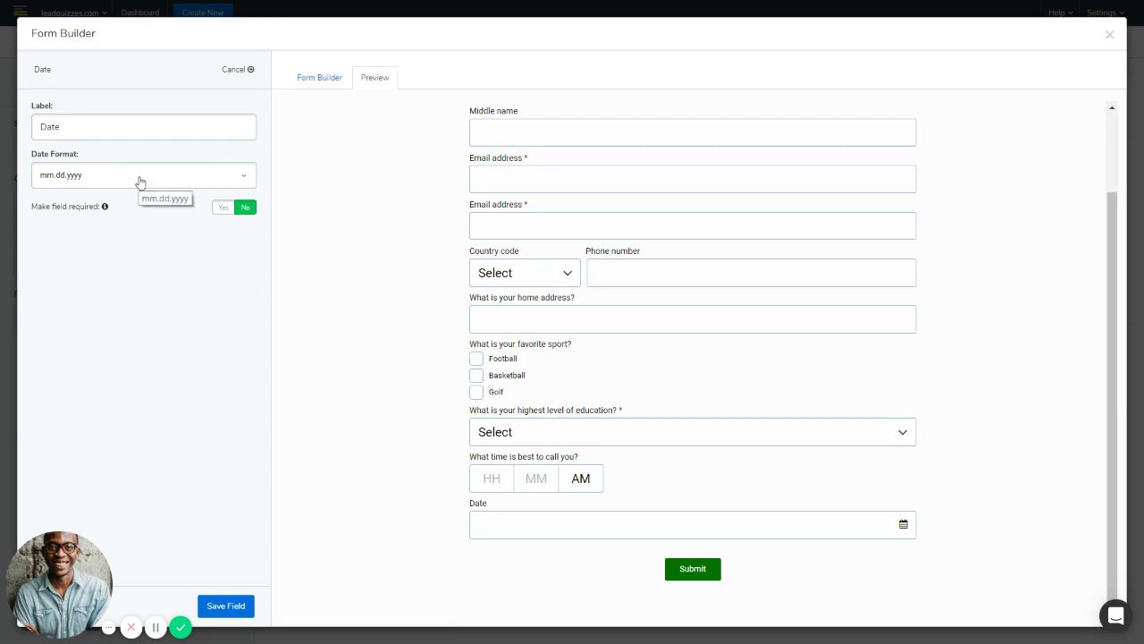
{"action": "left_click", "coordinate": [140, 182]}
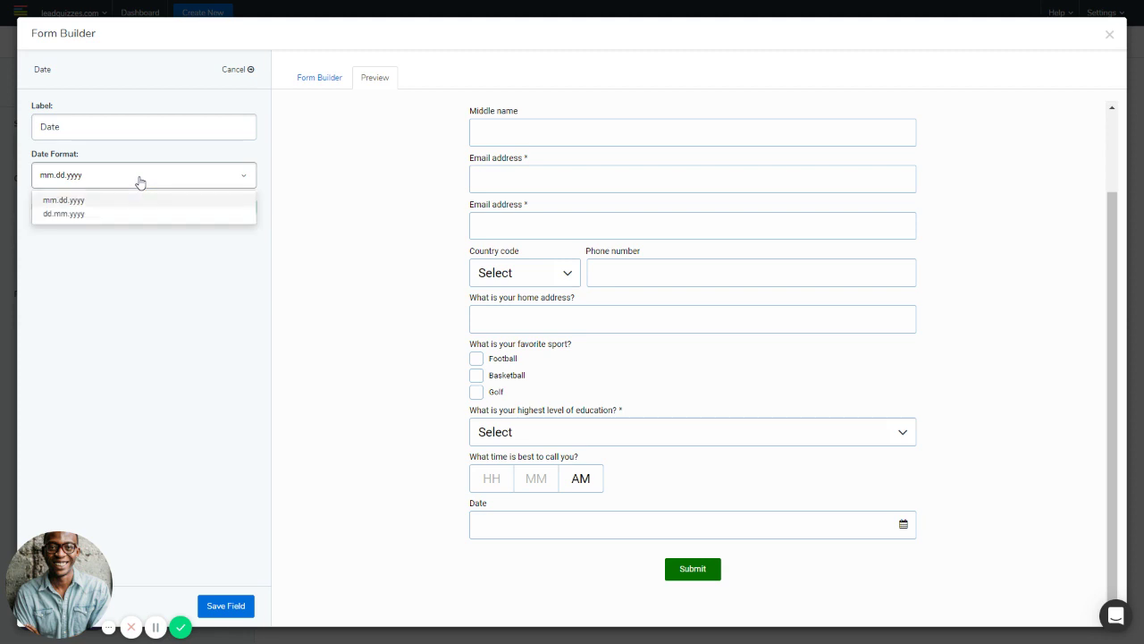
{"action": "double_click", "coordinate": [146, 132]}
{"action": "type", "text": "What day is most ap"}
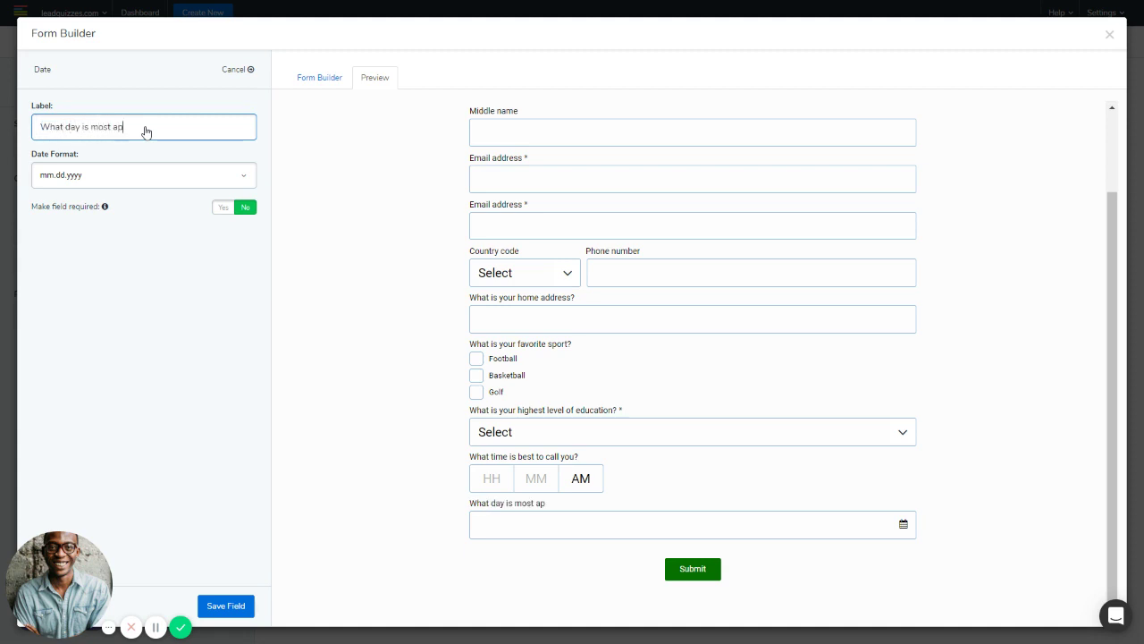
{"action": "type", "text": "propriate to call you?"}
{"action": "left_click", "coordinate": [82, 130]}
{"action": "key", "text": "BackSpace"}
{"action": "type", "text": "te"}
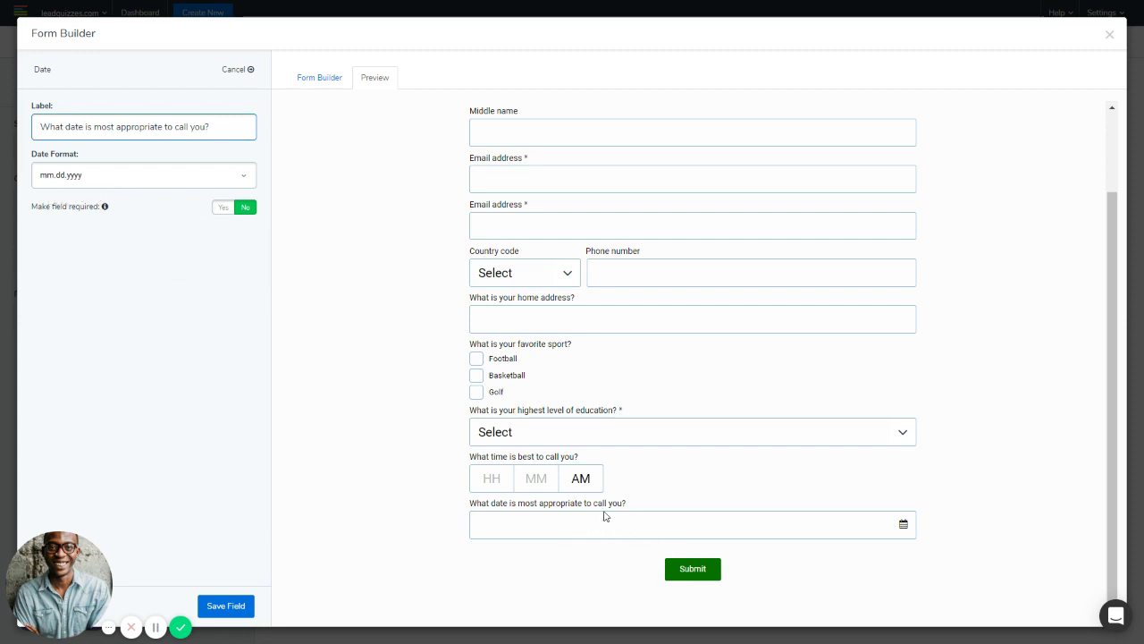
Test the date picker in the preview with June 15, 2019, and save the date field
{"action": "left_click", "coordinate": [665, 531]}
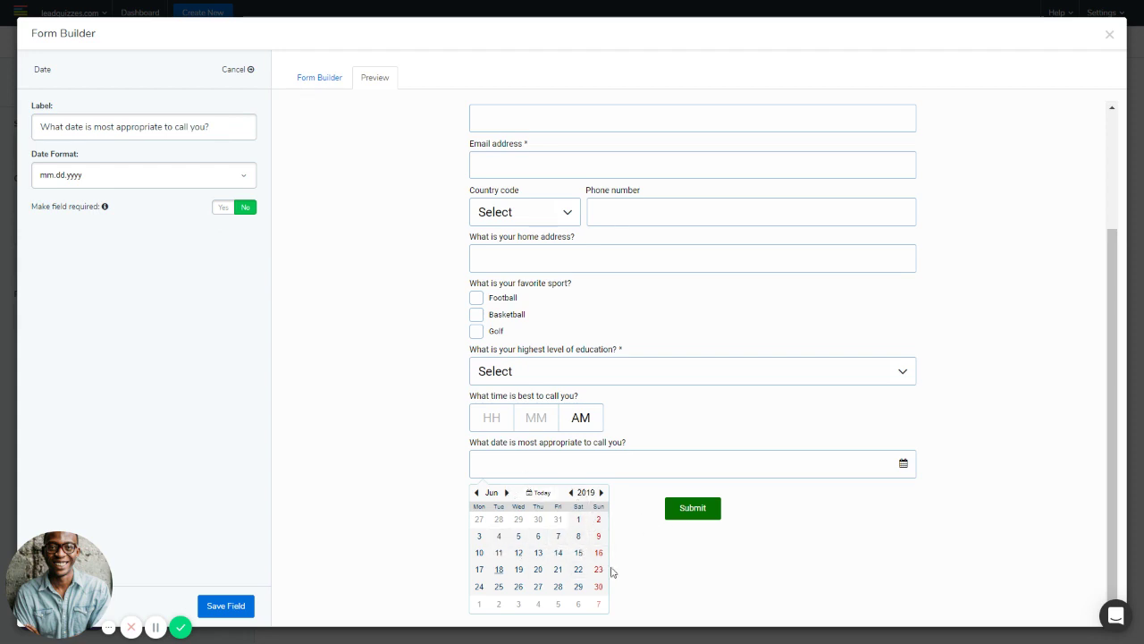
{"action": "left_click", "coordinate": [579, 552]}
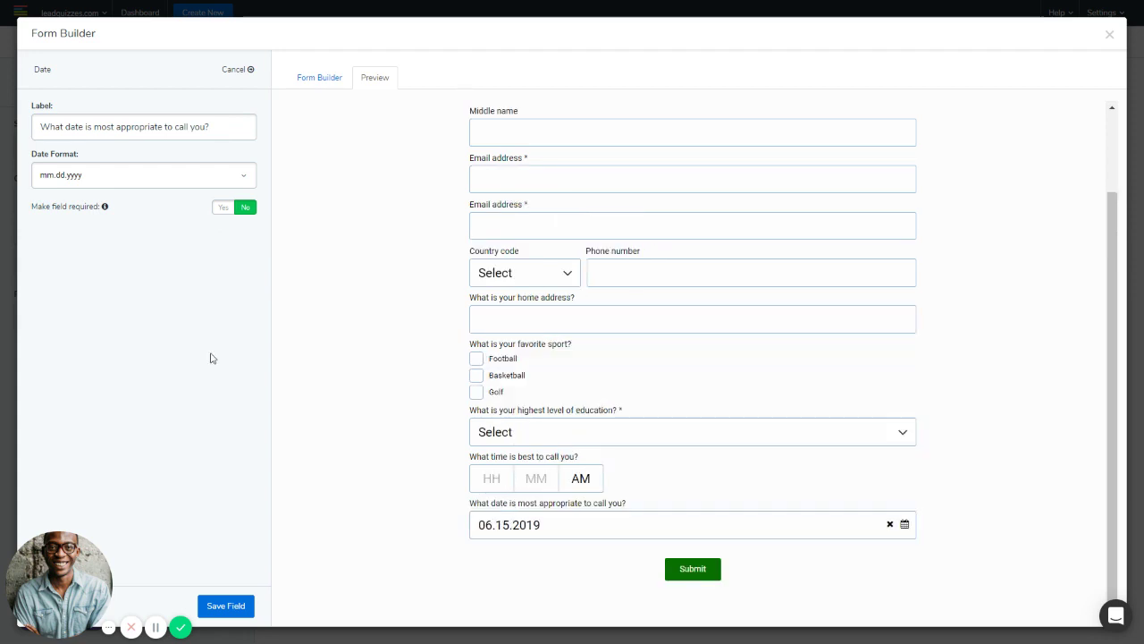
{"action": "left_click", "coordinate": [225, 606]}
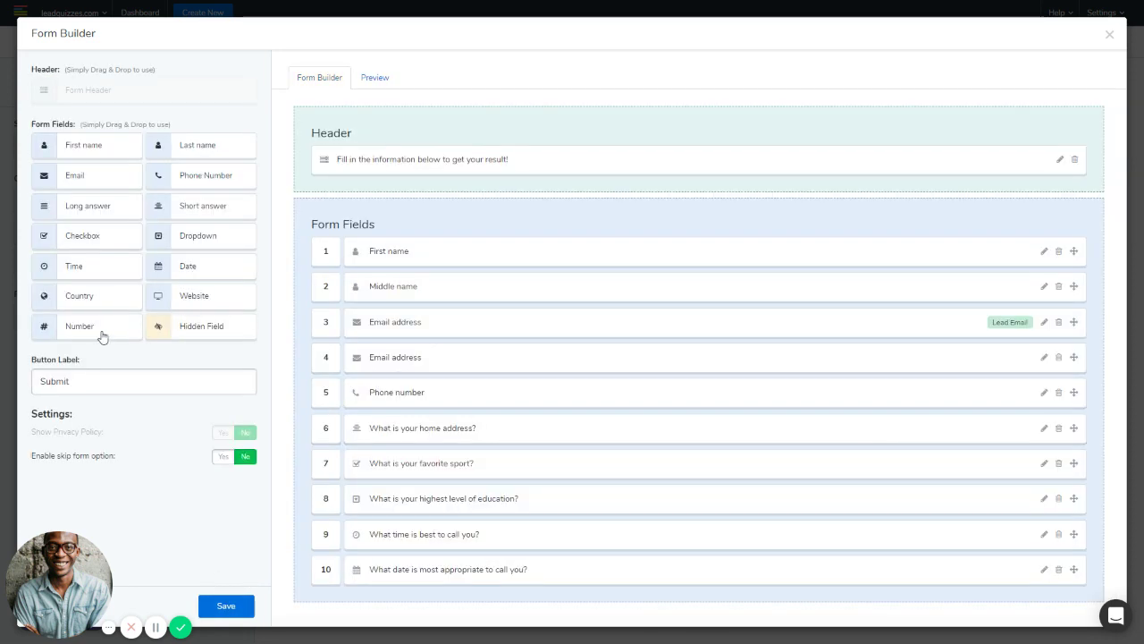
Add a Country field below the date field, search its preview list for "uni" and save the field
{"action": "left_click_drag", "start_coordinate": [77, 301], "coordinate": [388, 589]}
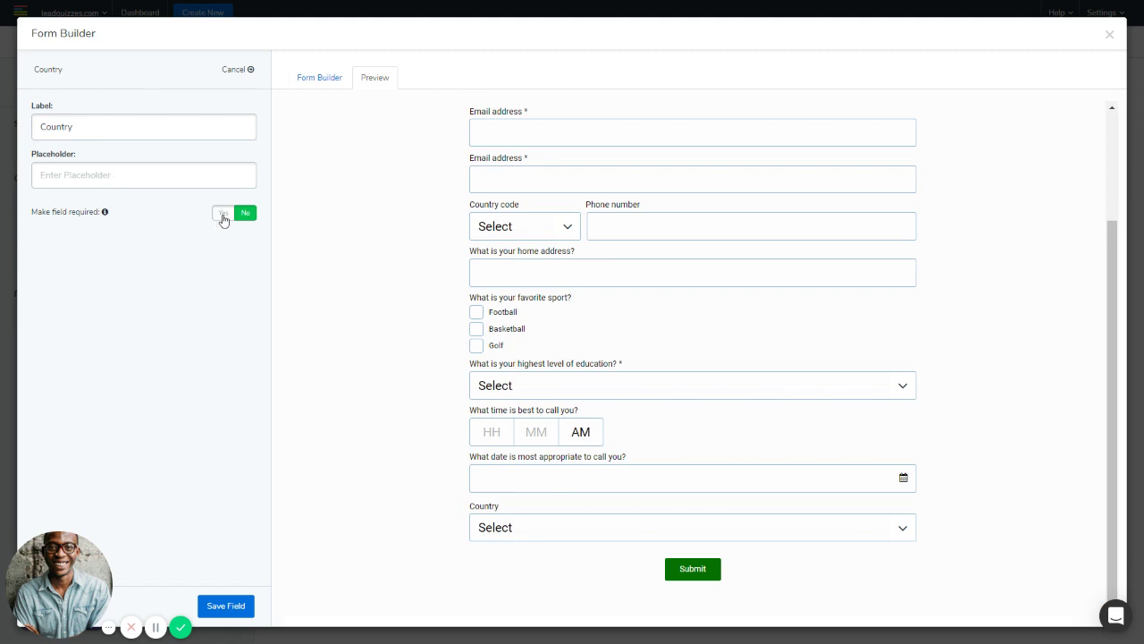
{"action": "left_click", "coordinate": [634, 537]}
{"action": "scroll", "coordinate": [577, 447], "scroll_direction": "down", "scroll_amount": 3}
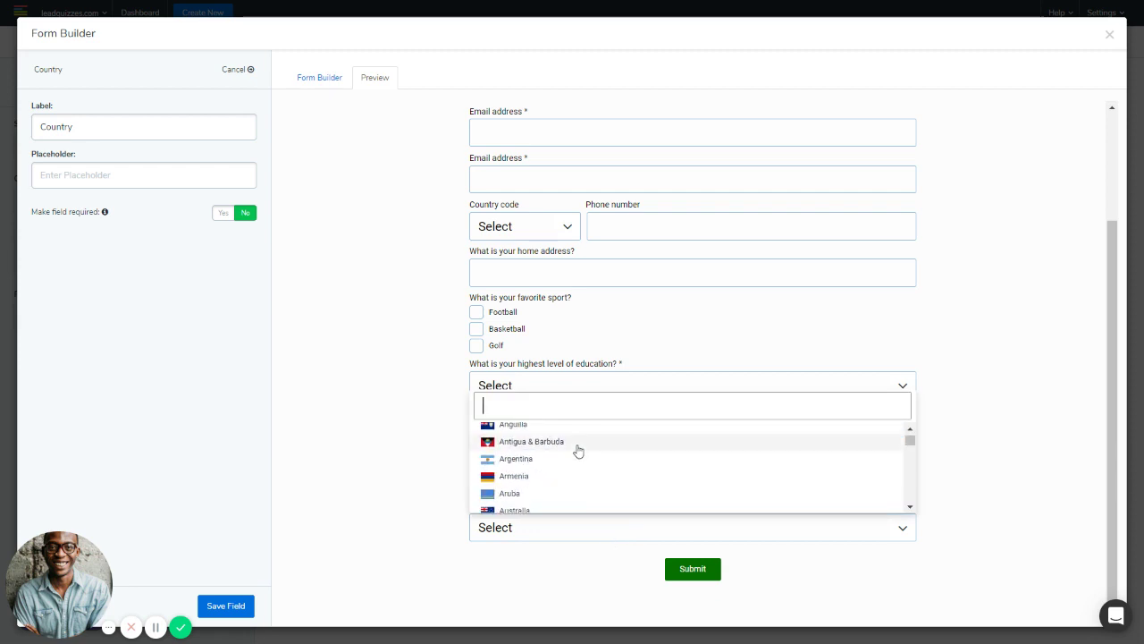
{"action": "scroll", "coordinate": [577, 451], "scroll_direction": "down", "scroll_amount": 4}
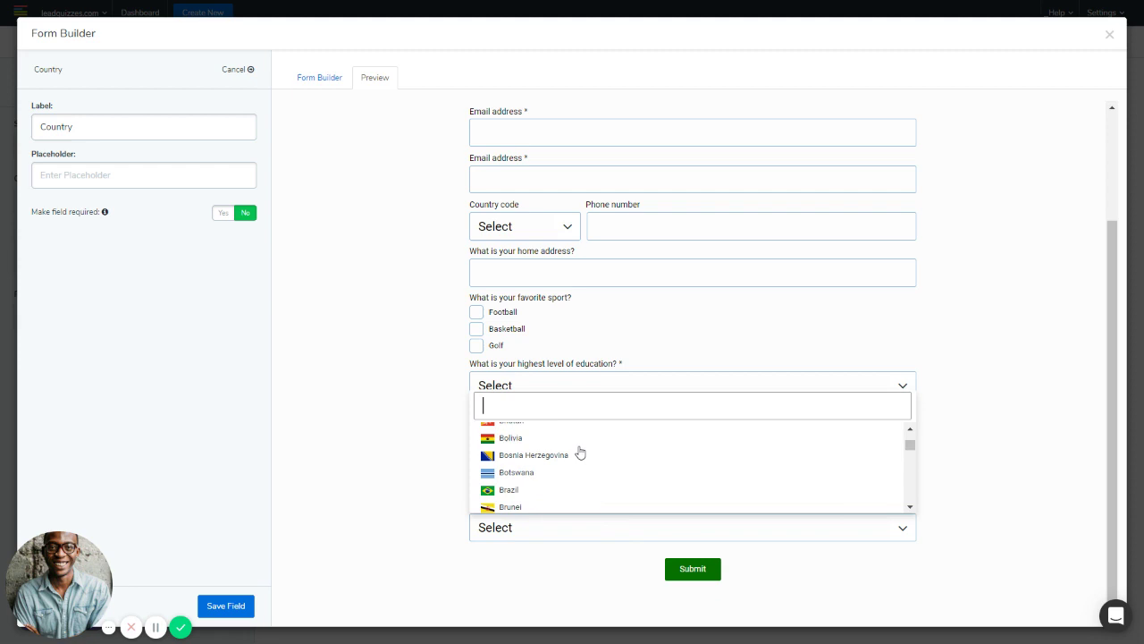
{"action": "type", "text": "uni"}
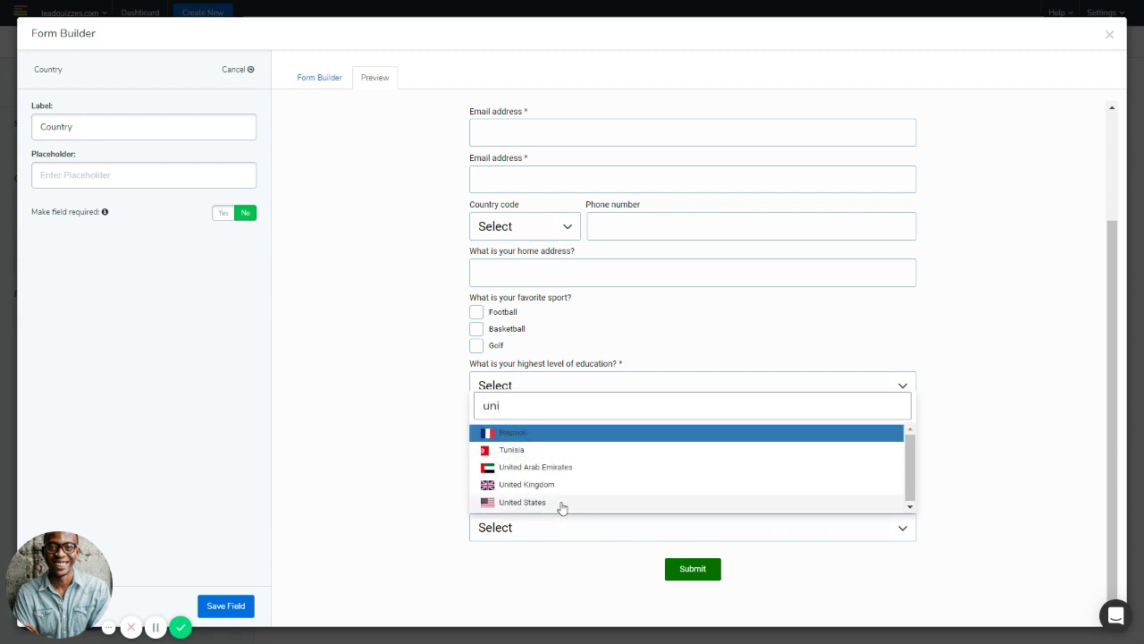
{"action": "left_click", "coordinate": [405, 575]}
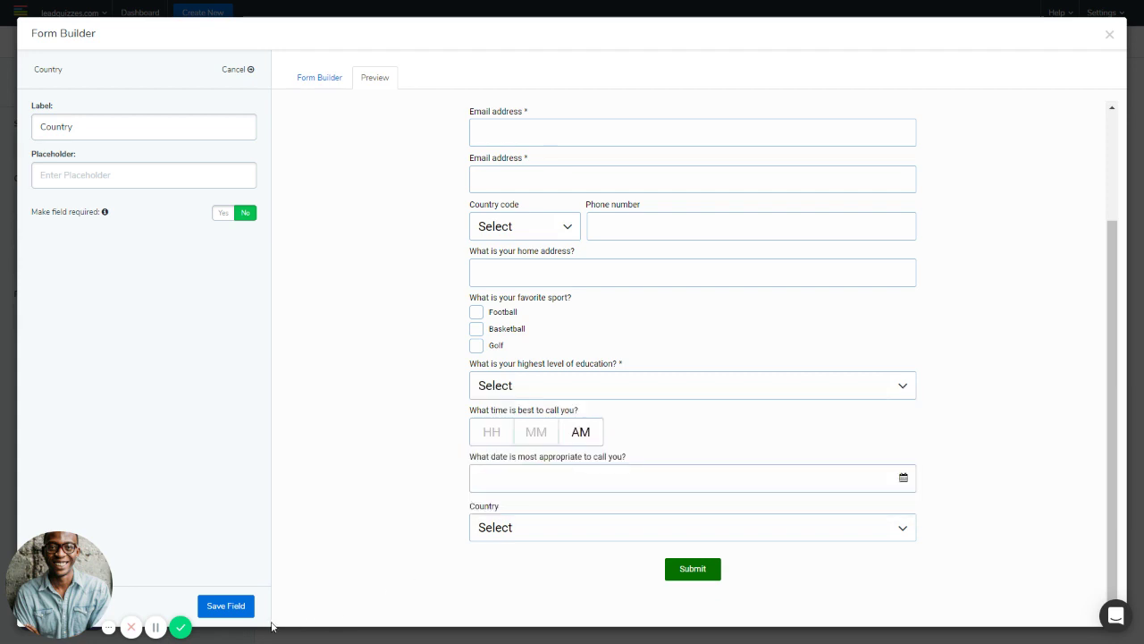
{"action": "left_click", "coordinate": [226, 606]}
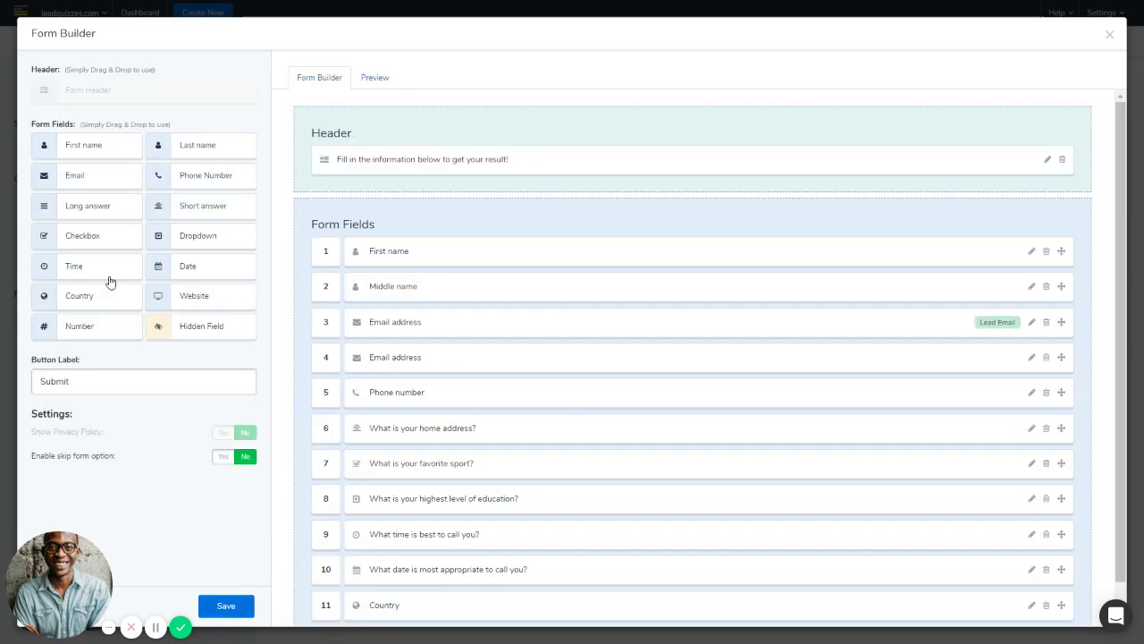
Add a Website field with its default label to the form and save it
{"action": "left_click_drag", "start_coordinate": [215, 309], "coordinate": [358, 582]}
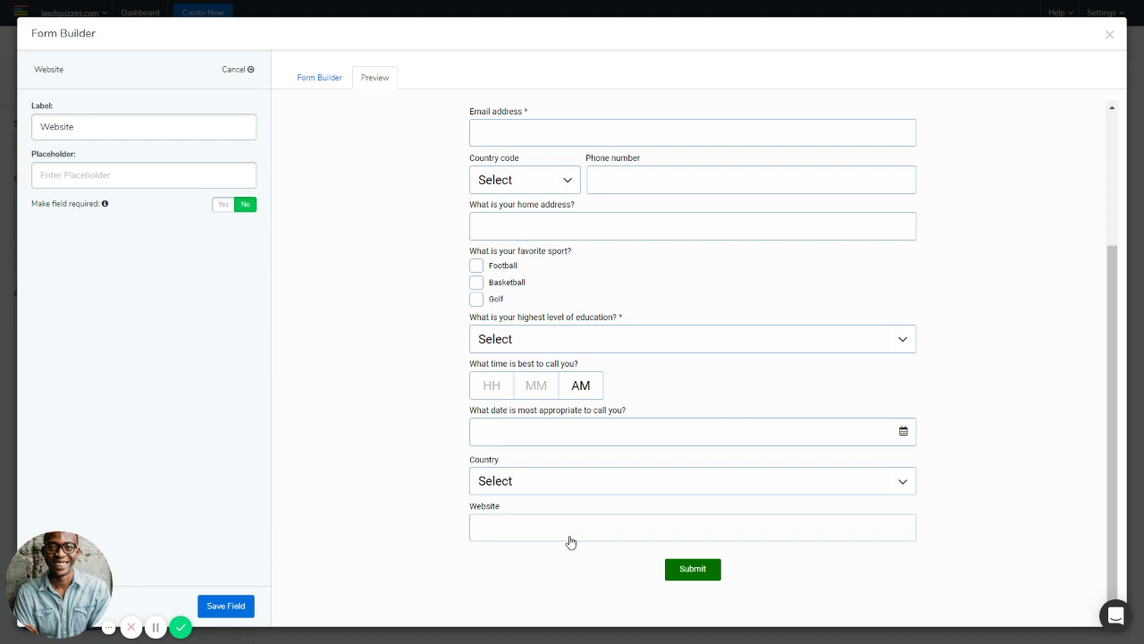
{"action": "left_click", "coordinate": [233, 614]}
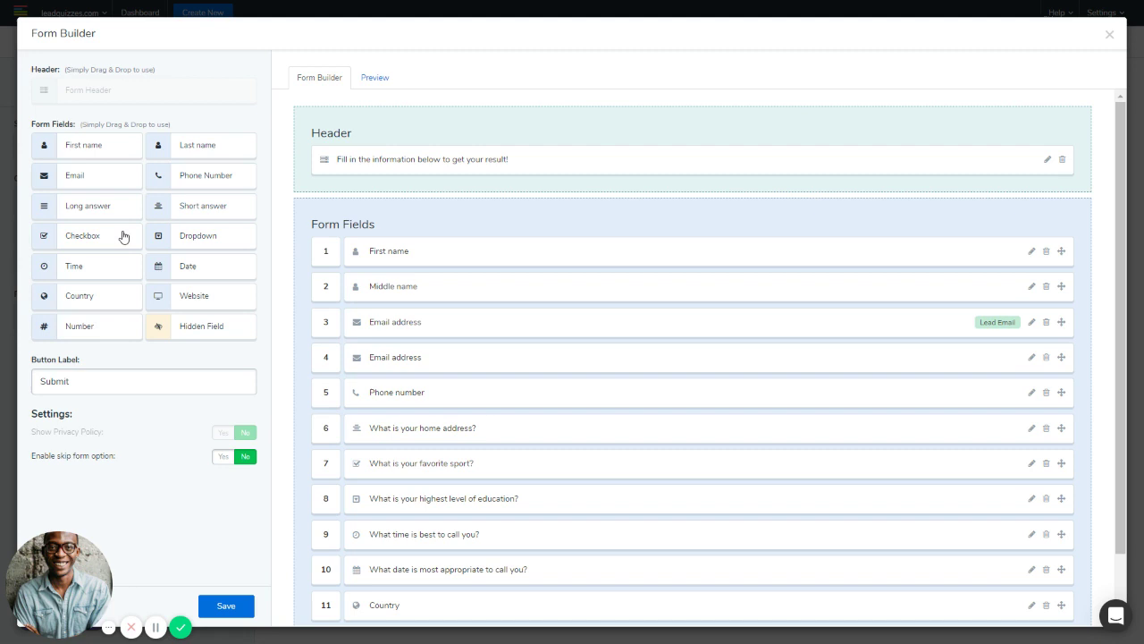
Add a Number field, test its preview with 45, label it "What is your age?" and save it
{"action": "left_click_drag", "start_coordinate": [75, 332], "coordinate": [370, 593]}
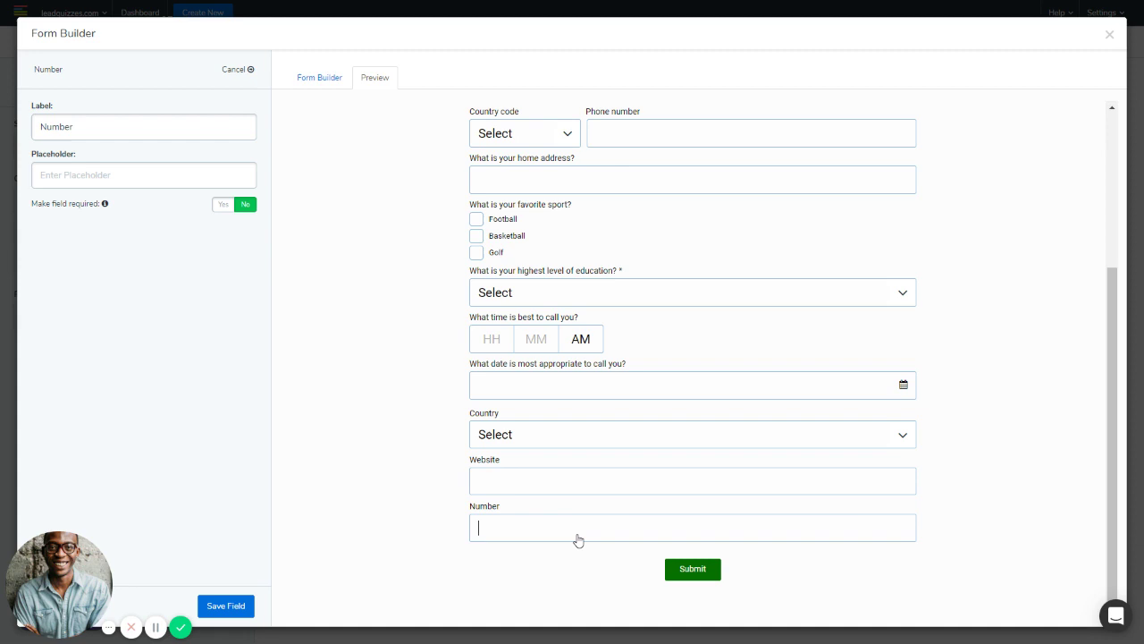
{"action": "type", "text": "45"}
{"action": "key", "text": "BackSpace"}
{"action": "key", "text": "BackSpace"}
{"action": "double_click", "coordinate": [77, 130]}
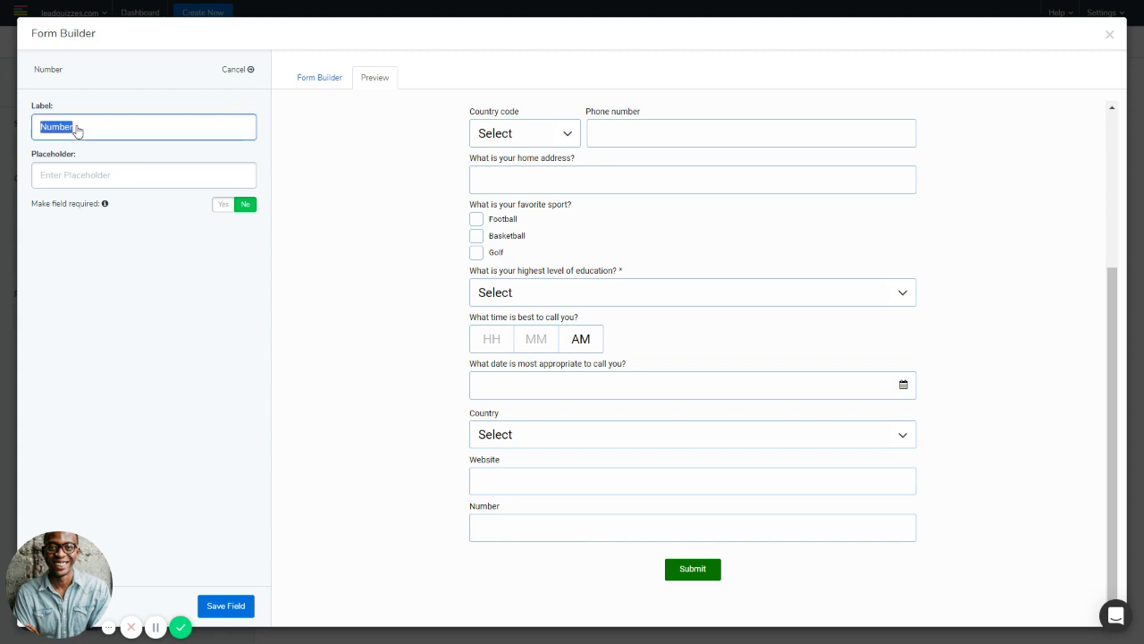
{"action": "type", "text": "What is"}
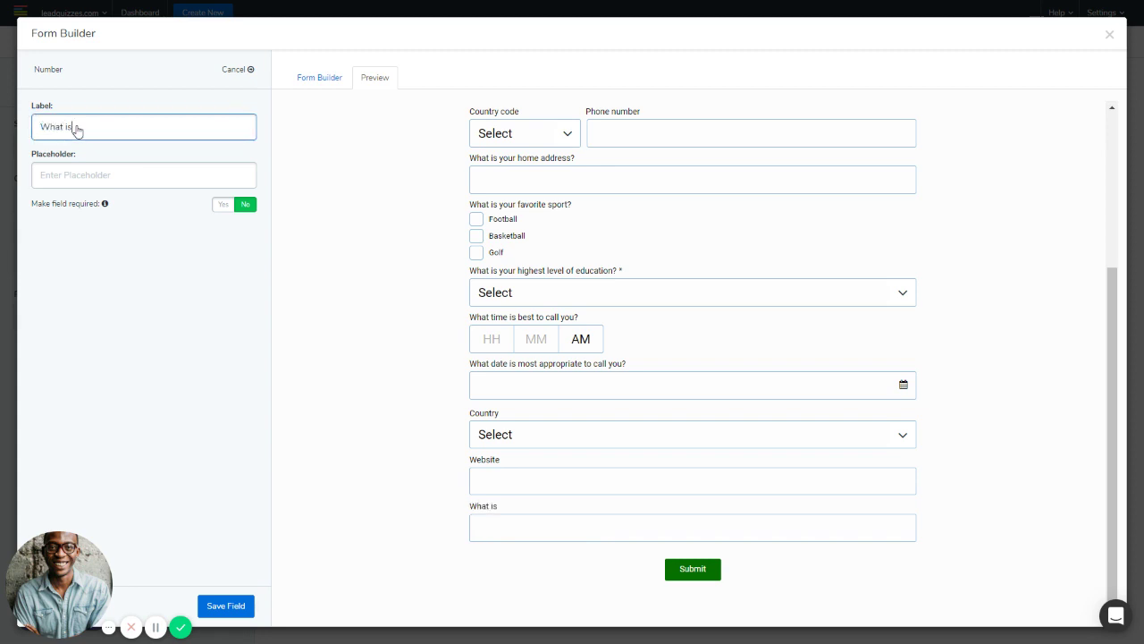
{"action": "type", "text": " your ag"}
{"action": "left_click", "coordinate": [231, 608]}
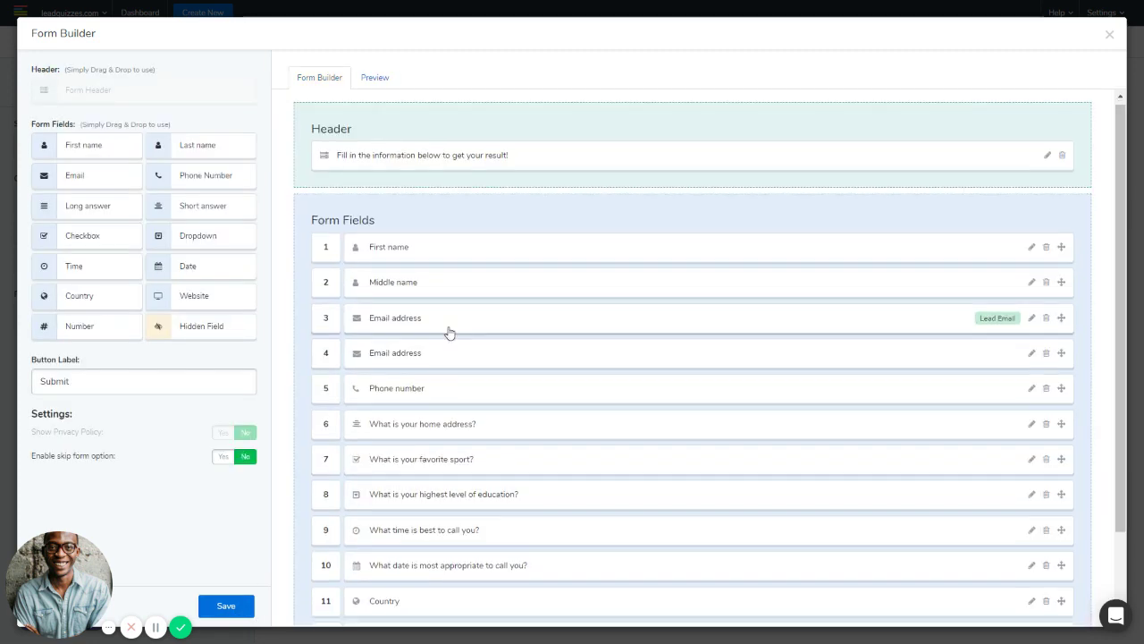
Add a Hidden Field at the end of the form and set its hidden value to "Test Form Field"
{"action": "scroll", "coordinate": [305, 329], "scroll_direction": "down", "scroll_amount": 2}
{"action": "left_click_drag", "start_coordinate": [166, 334], "coordinate": [355, 586]}
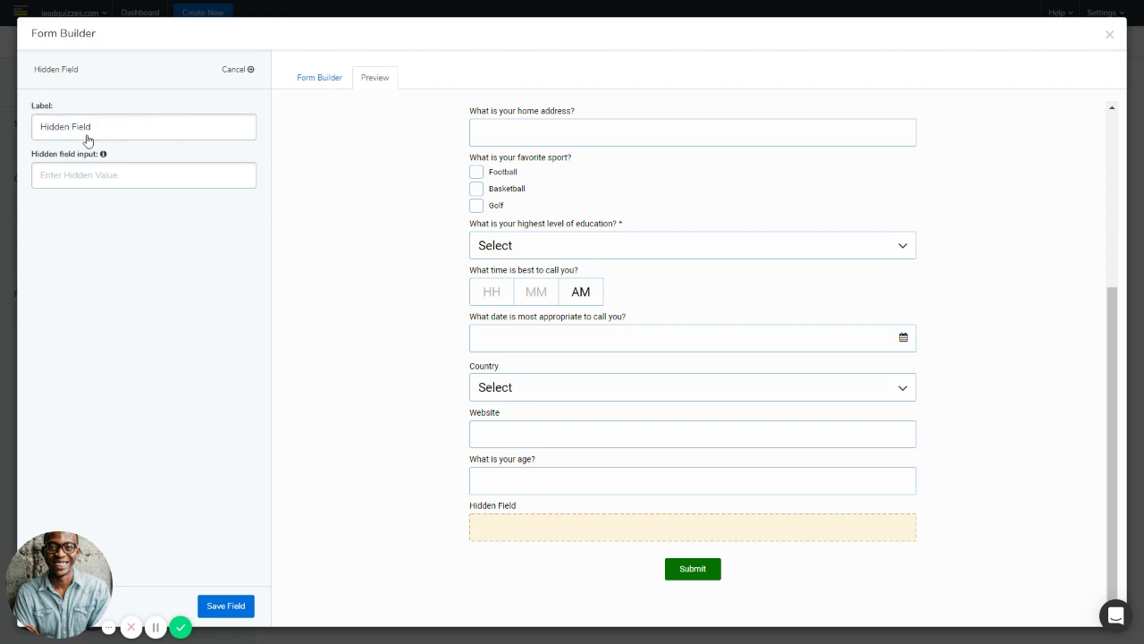
{"action": "mouse_move", "coordinate": [102, 158]}
{"action": "left_click", "coordinate": [80, 191]}
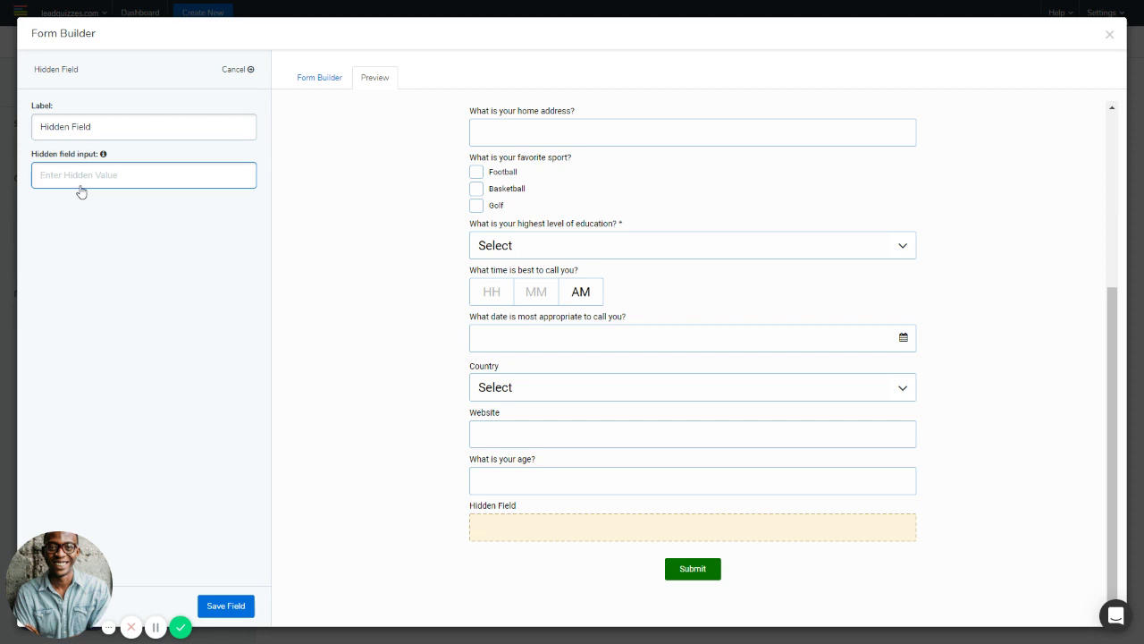
{"action": "type", "text": "Test Form Fi"}
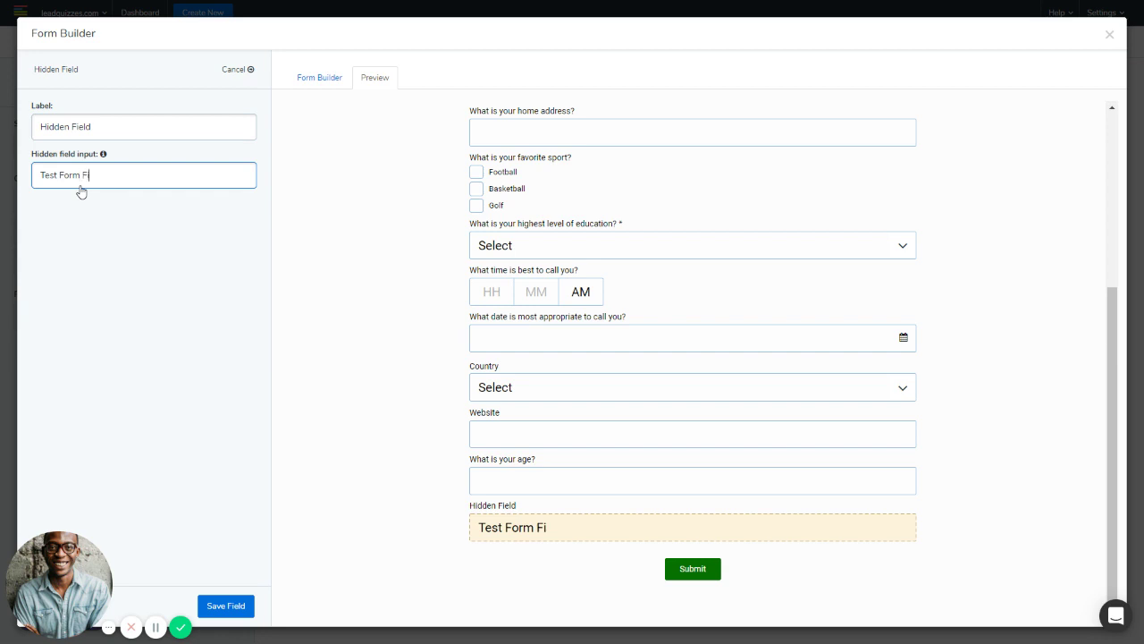
{"action": "type", "text": "eld"}
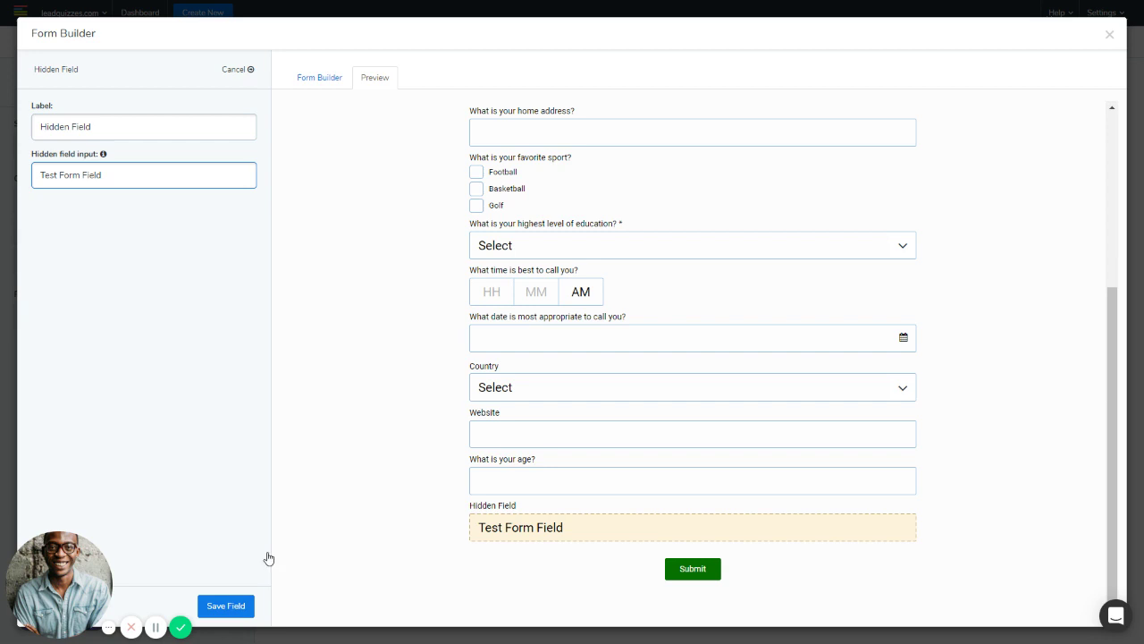
Save the hidden field and set the form's button label to "See Result"
{"action": "left_click", "coordinate": [225, 606]}
{"action": "scroll", "coordinate": [414, 268], "scroll_direction": "down", "scroll_amount": 1}
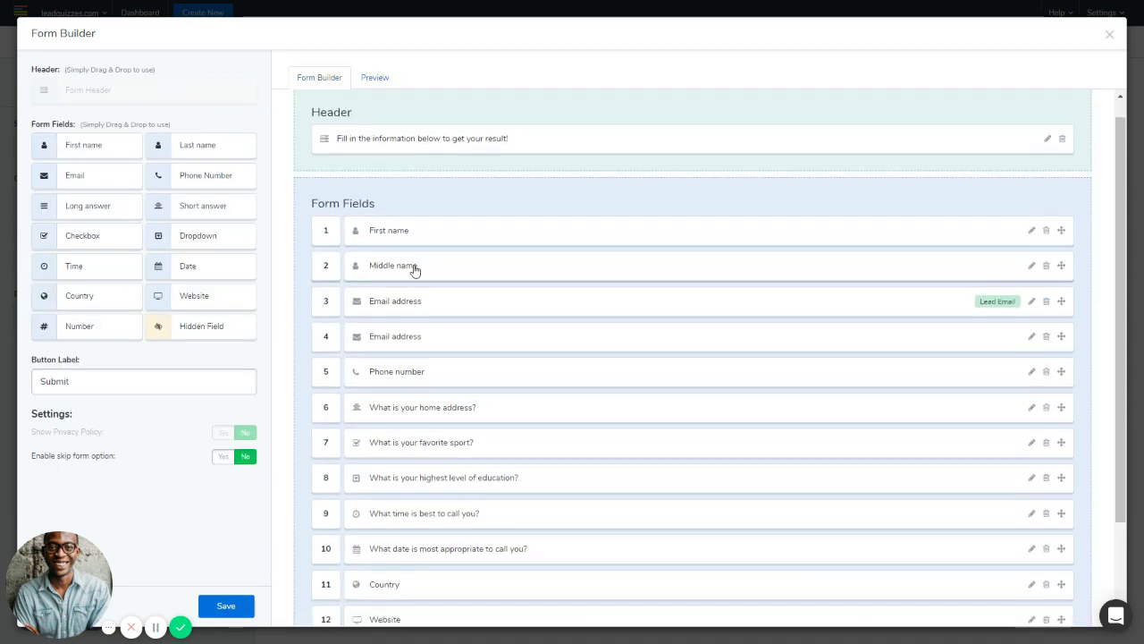
{"action": "scroll", "coordinate": [414, 269], "scroll_direction": "down", "scroll_amount": 2}
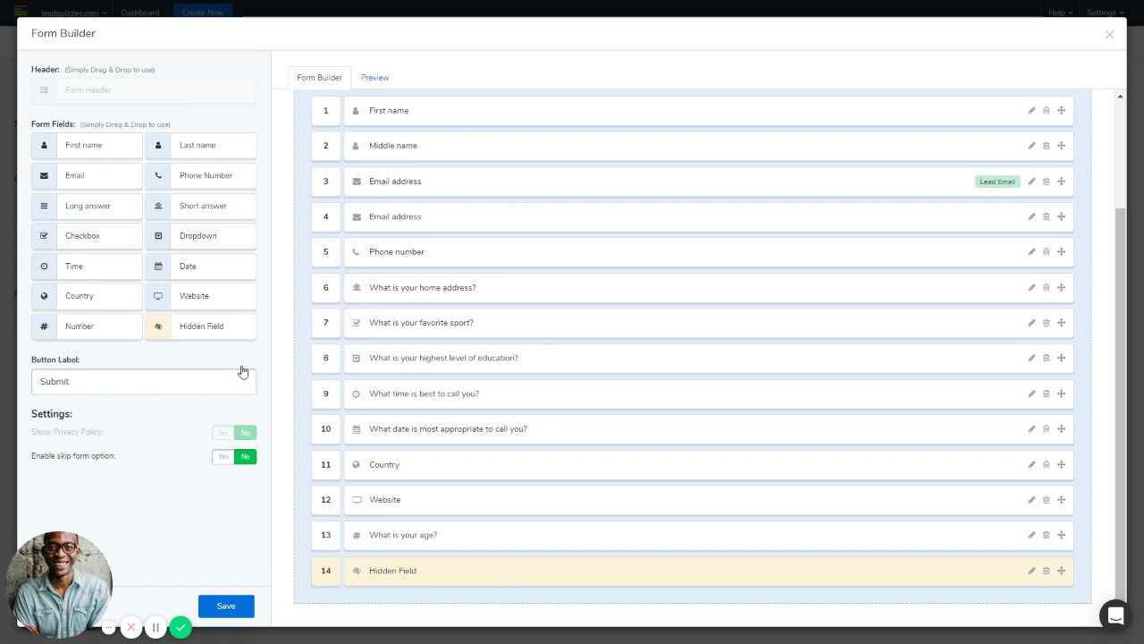
{"action": "double_click", "coordinate": [75, 382]}
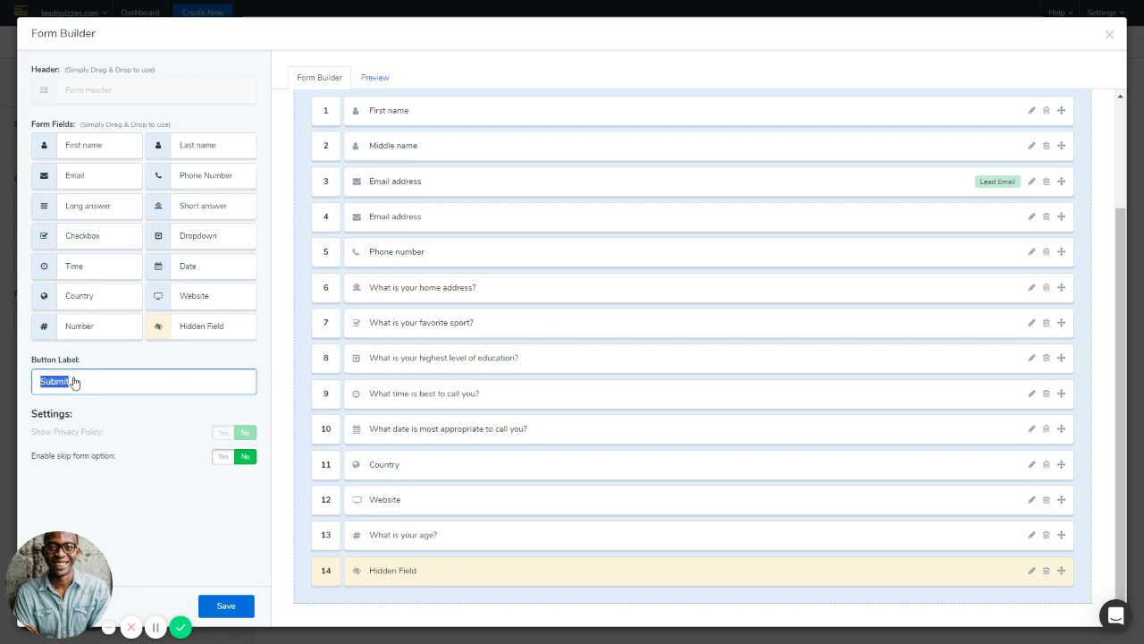
{"action": "type", "text": "See"}
Enable the skip form option, check its effect in the form preview and disable the option again
{"action": "left_click", "coordinate": [223, 457]}
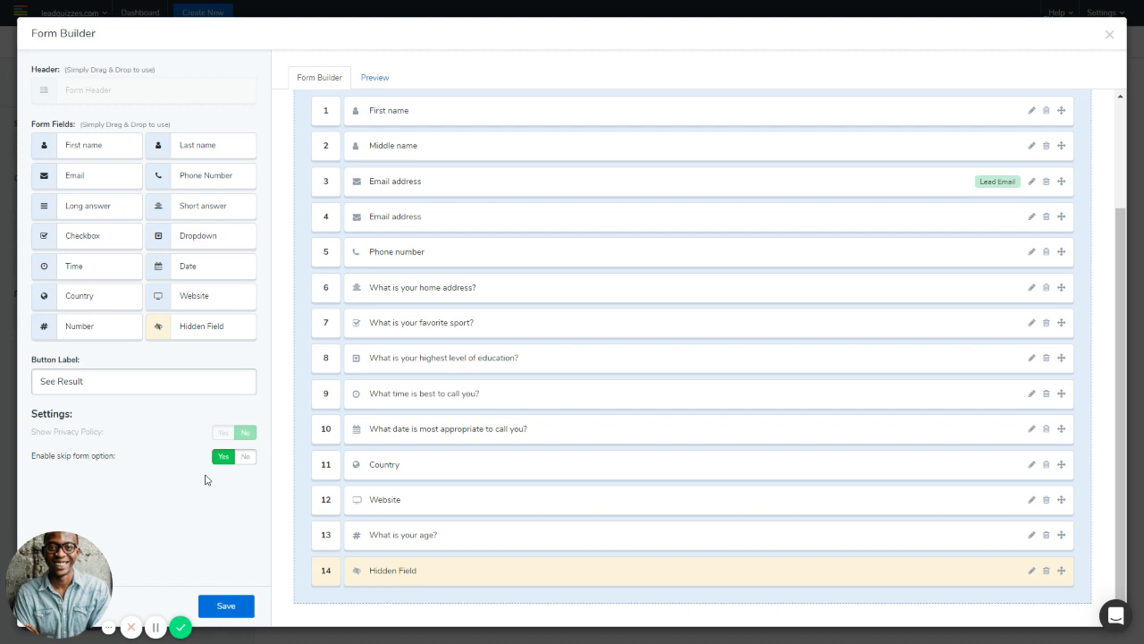
{"action": "left_click", "coordinate": [370, 75]}
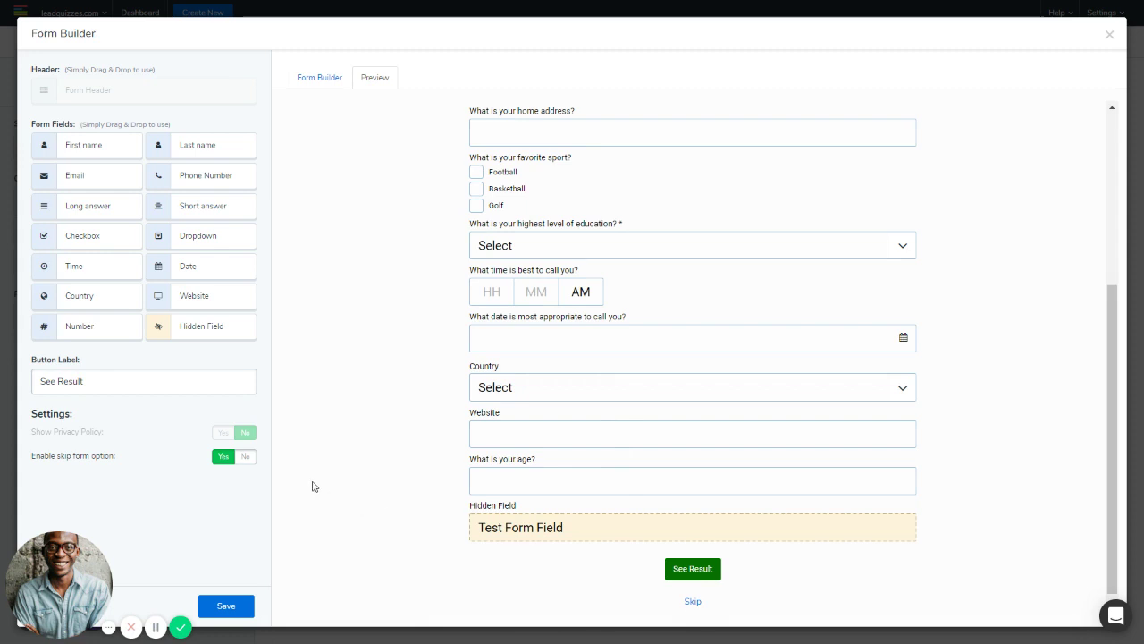
{"action": "left_click", "coordinate": [246, 457]}
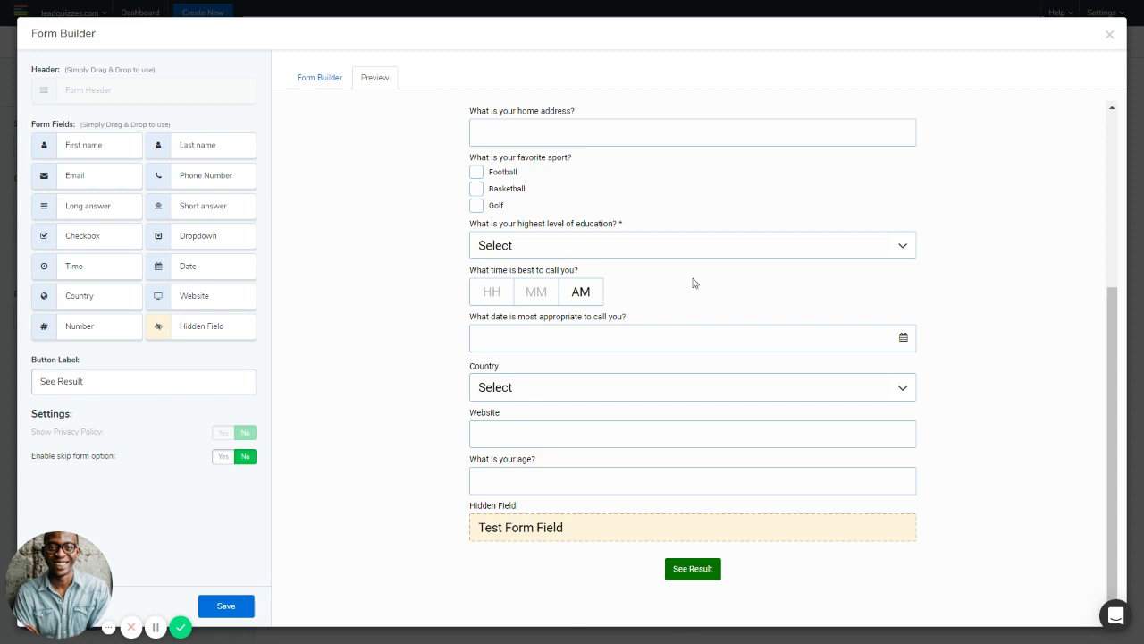
Review the previewed form from its header to its final button and save the form
{"action": "scroll", "coordinate": [704, 296], "scroll_direction": "up", "scroll_amount": 2}
{"action": "scroll", "coordinate": [662, 204], "scroll_direction": "up", "scroll_amount": 3}
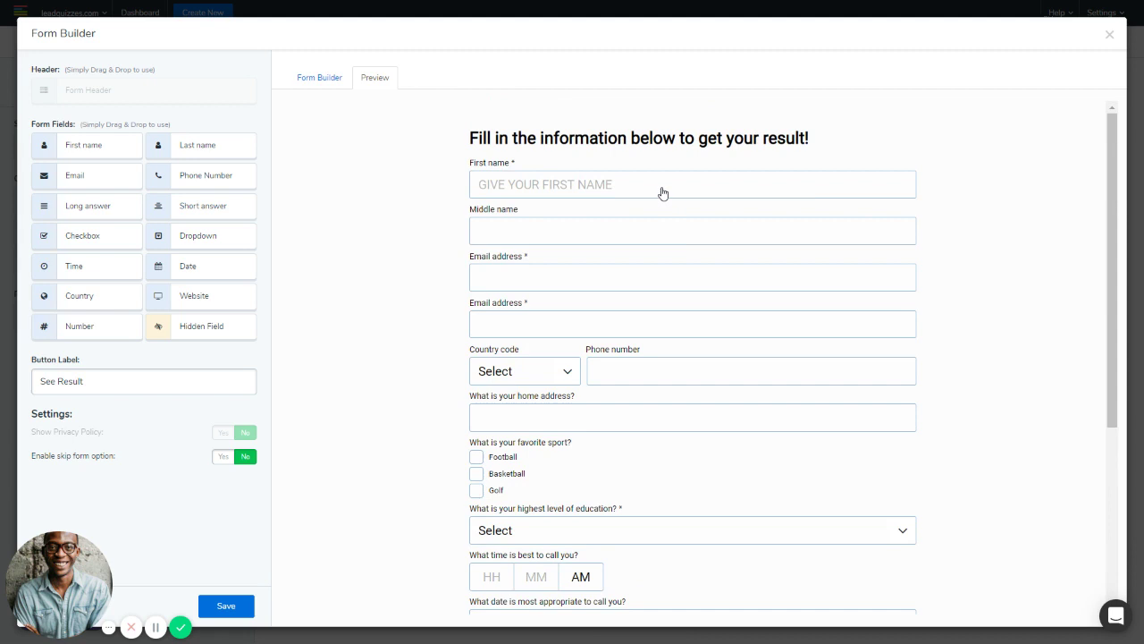
{"action": "scroll", "coordinate": [661, 191], "scroll_direction": "down", "scroll_amount": 2}
{"action": "scroll", "coordinate": [660, 198], "scroll_direction": "down", "scroll_amount": 3}
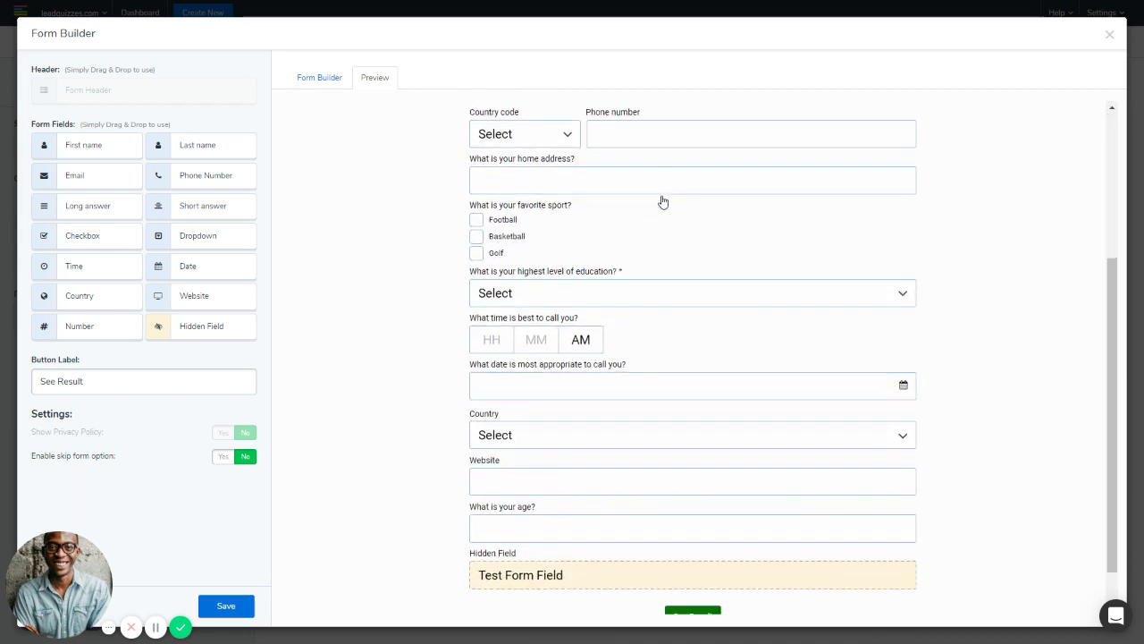
{"action": "left_click", "coordinate": [220, 610]}
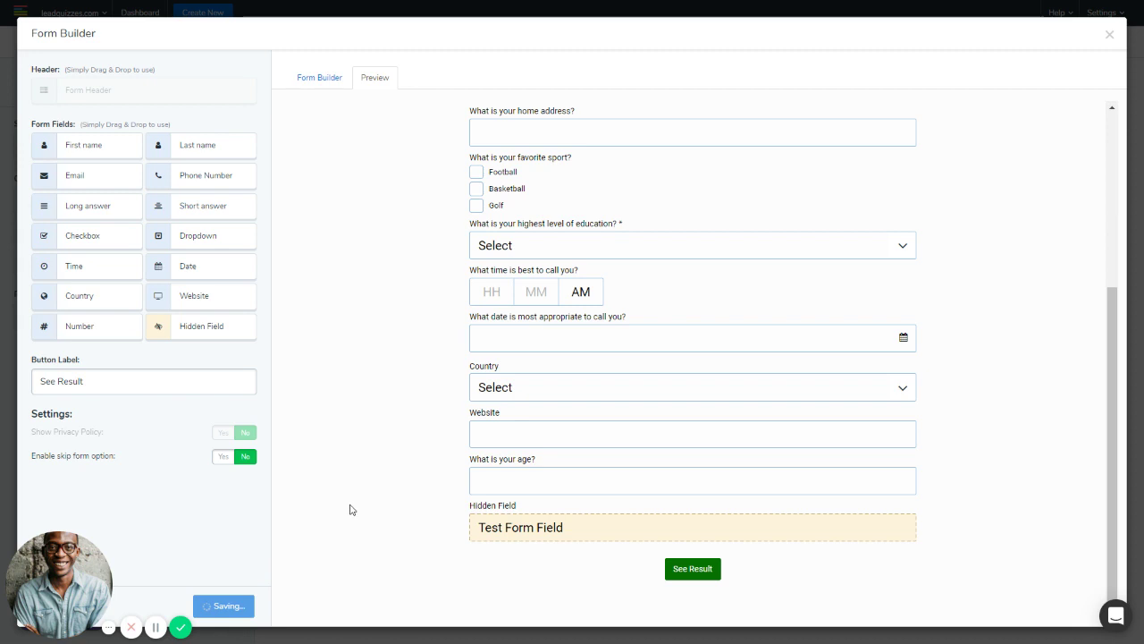